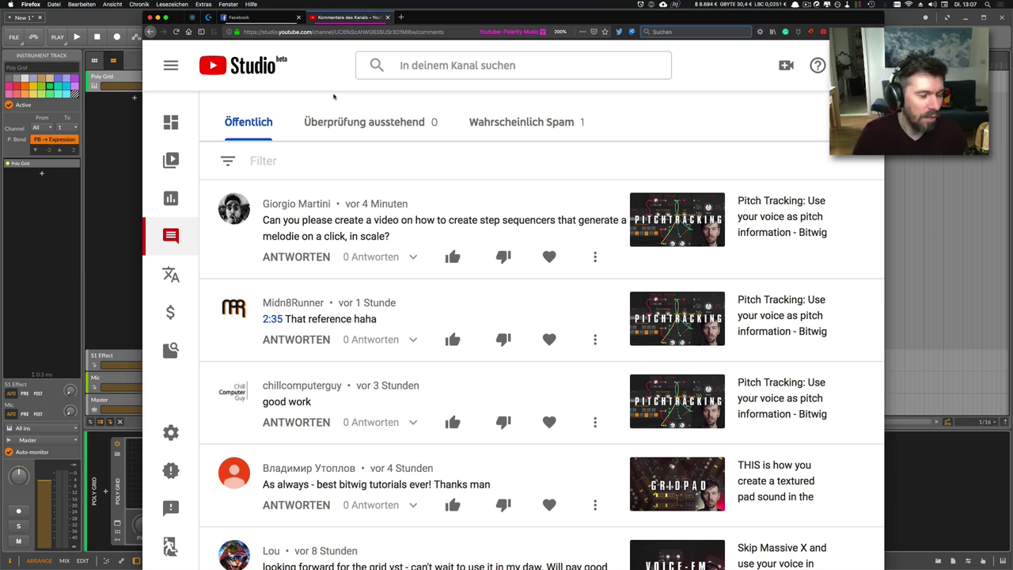
- Switch from the YouTube Studio comments to the Bitwig project with the empty Poly Grid track
left_click(116, 108)
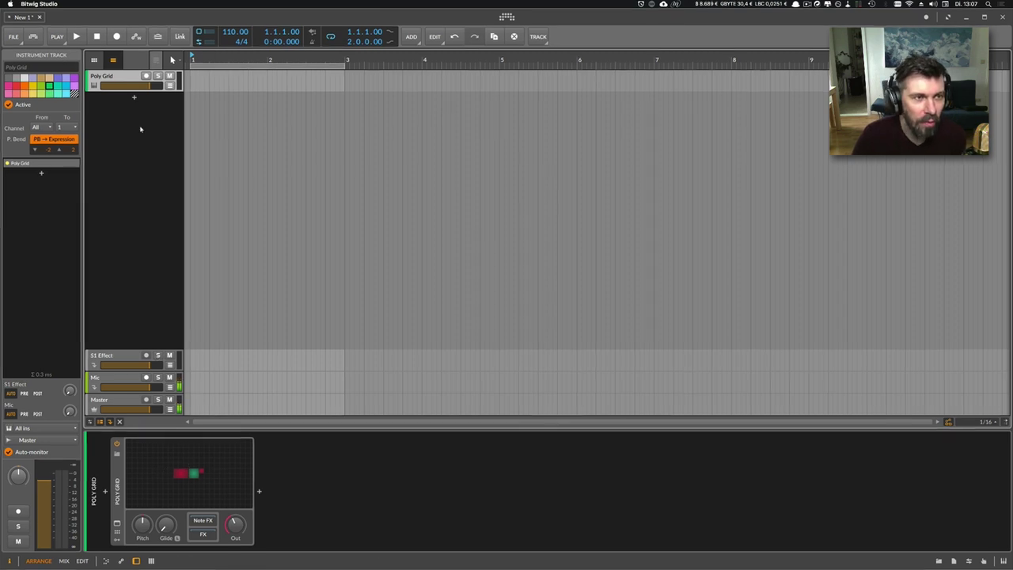
- Open the Poly Grid editor and shift the Triangle, AR and output modules to the right
left_click(194, 460)
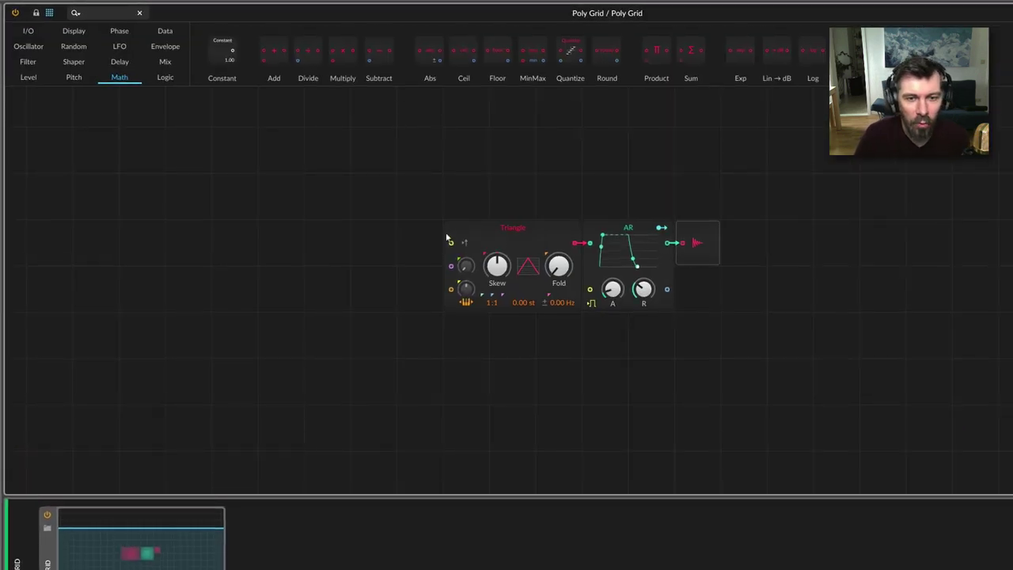
left_click_drag(430, 201, 736, 327)
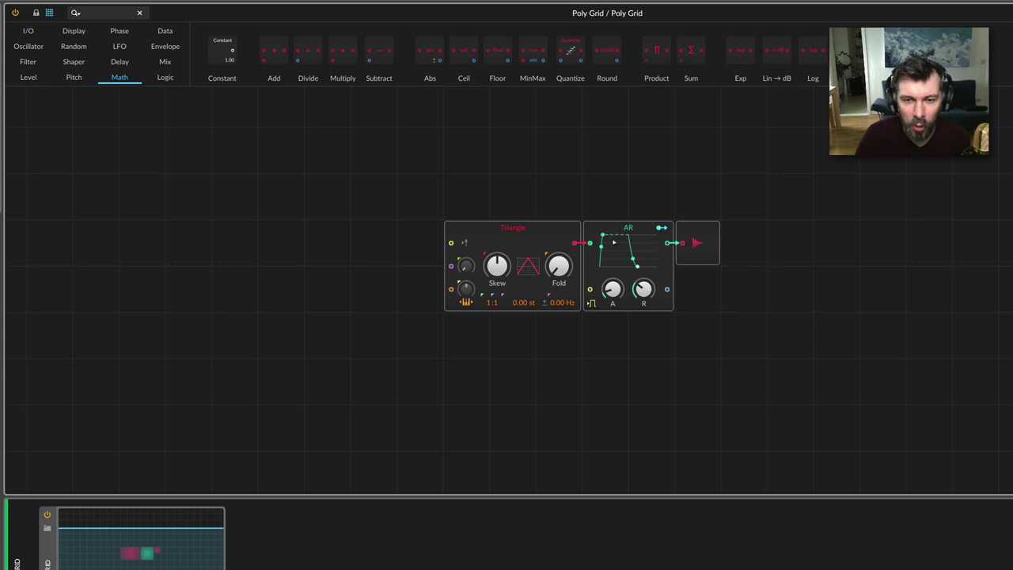
left_click_drag(614, 242, 752, 242)
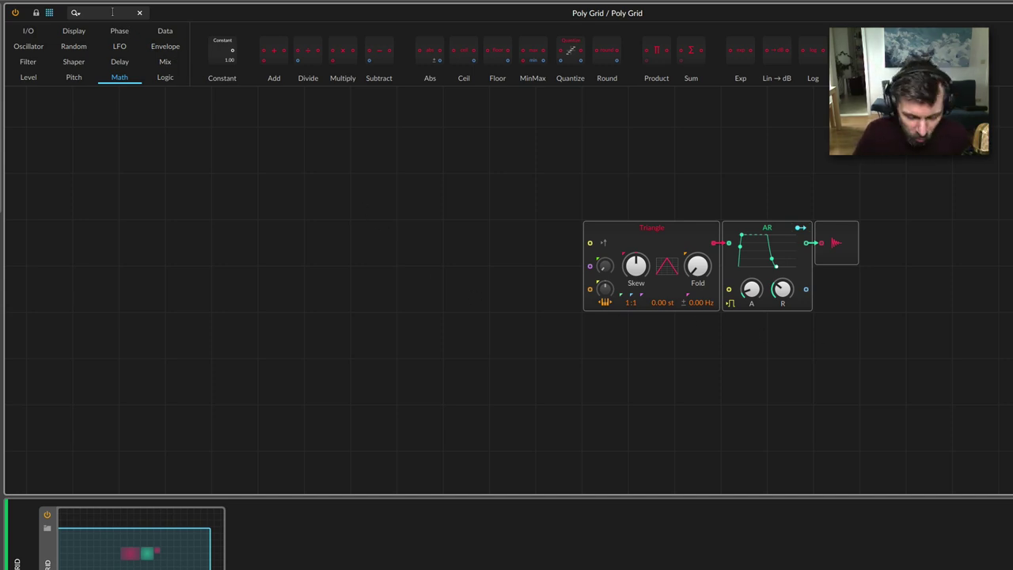
- Add a Ø Scaler module fed by a Phase In module
type("s")
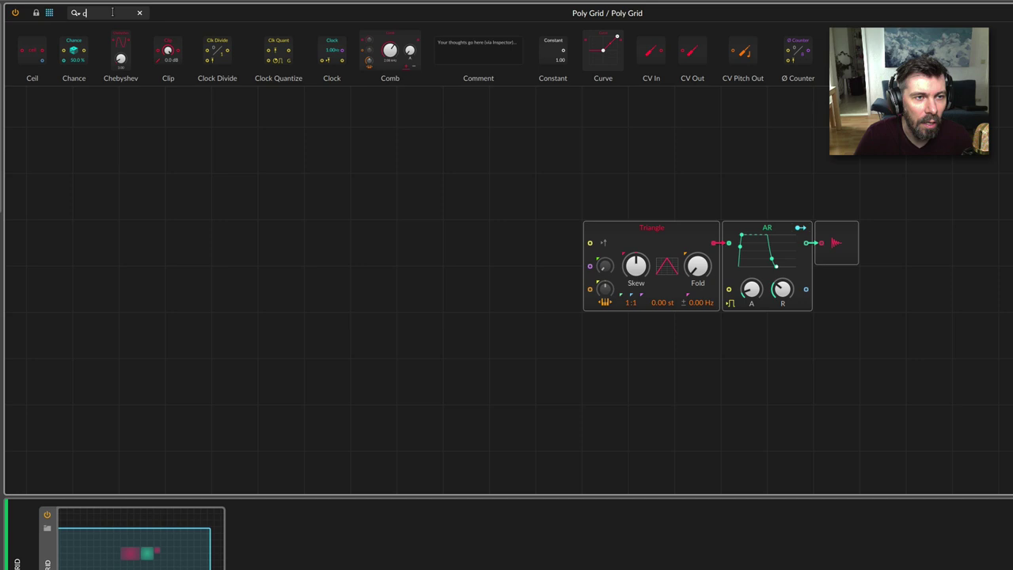
type("c")
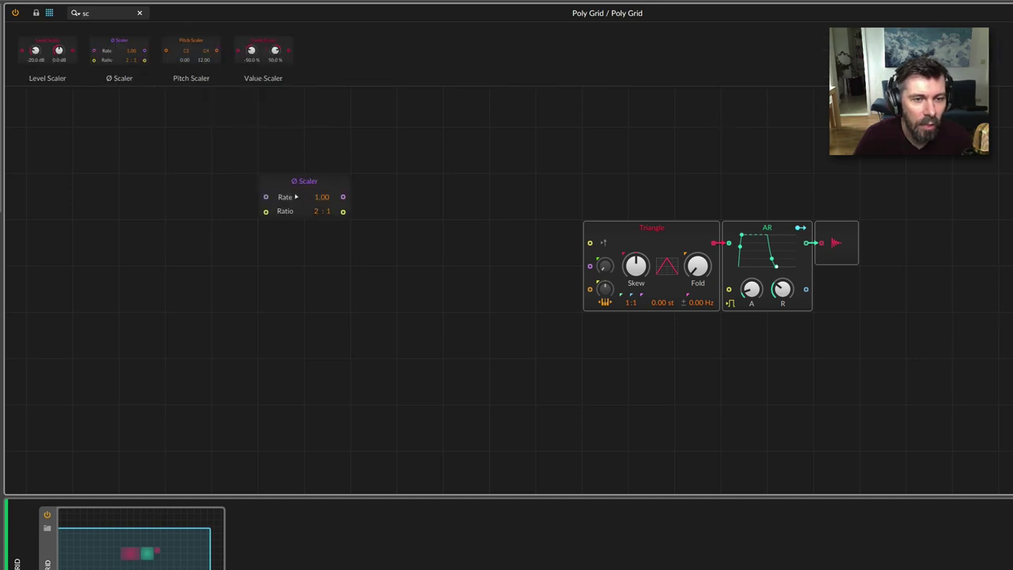
left_click_drag(140, 65, 294, 198)
left_click(85, 13)
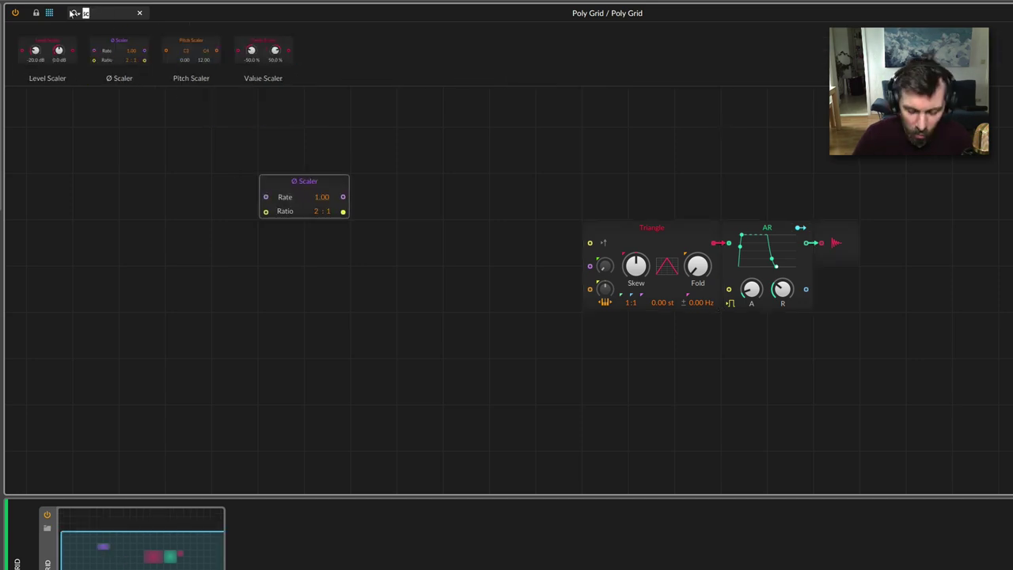
type("phase")
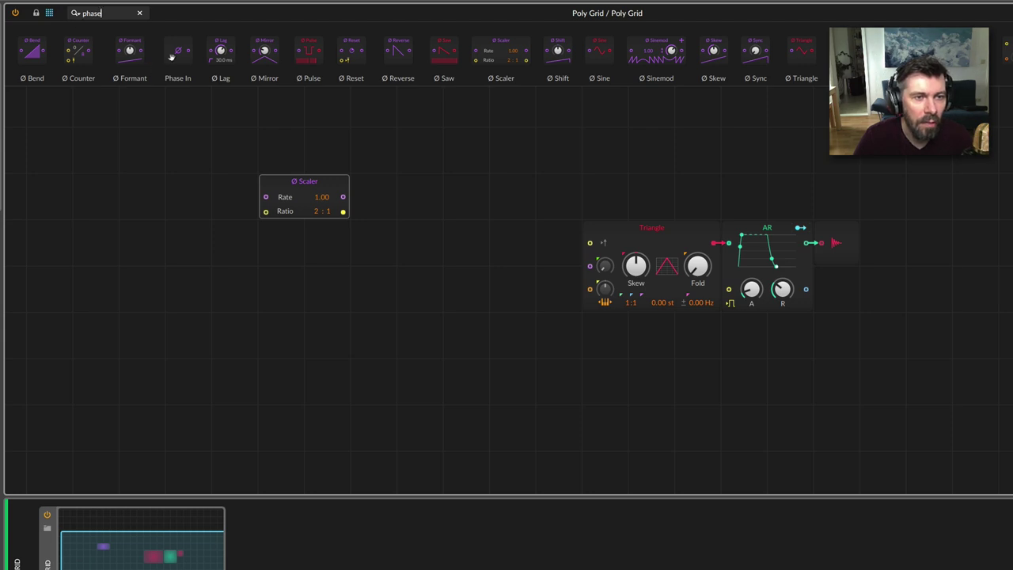
mouse_move(171, 59)
left_mouse_down()
mouse_move(198, 198)
mouse_move(235, 195)
mouse_move(167, 188)
left_mouse_up()
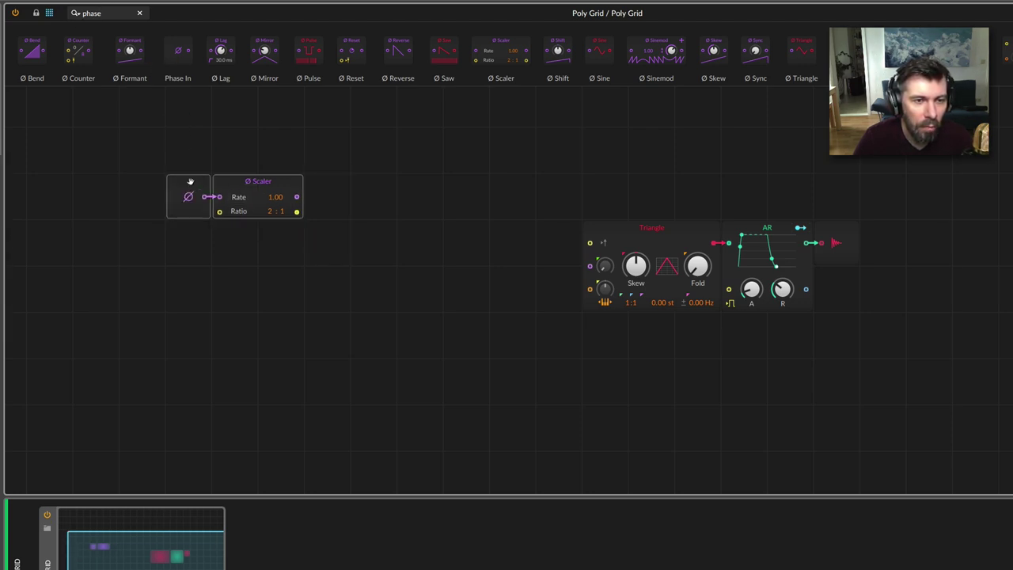
- Add a Ø Counter next to the Scaler and cable the Scaler output into it
left_click(308, 193)
left_click(116, 13)
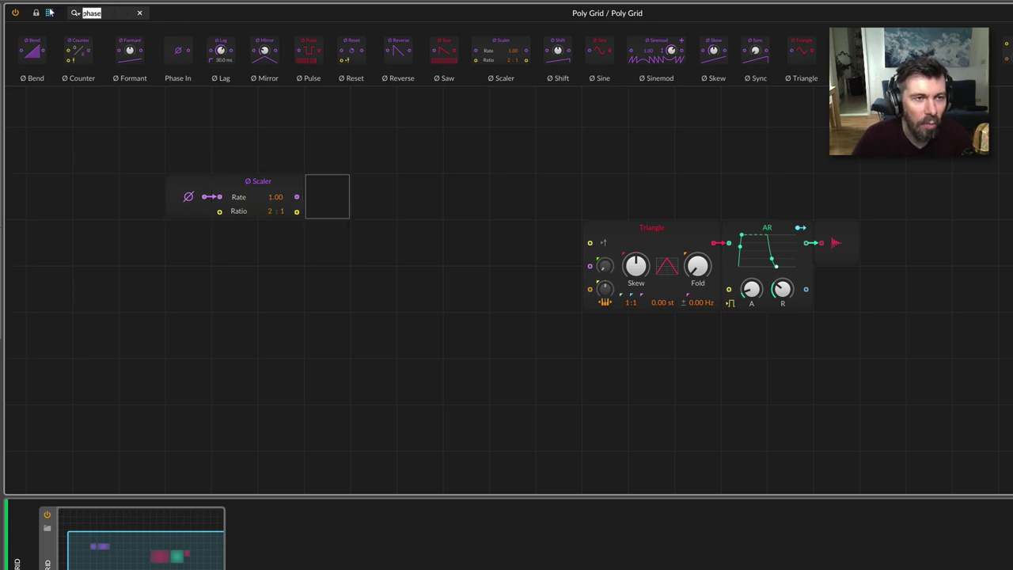
key("BackSpace")
type("coun")
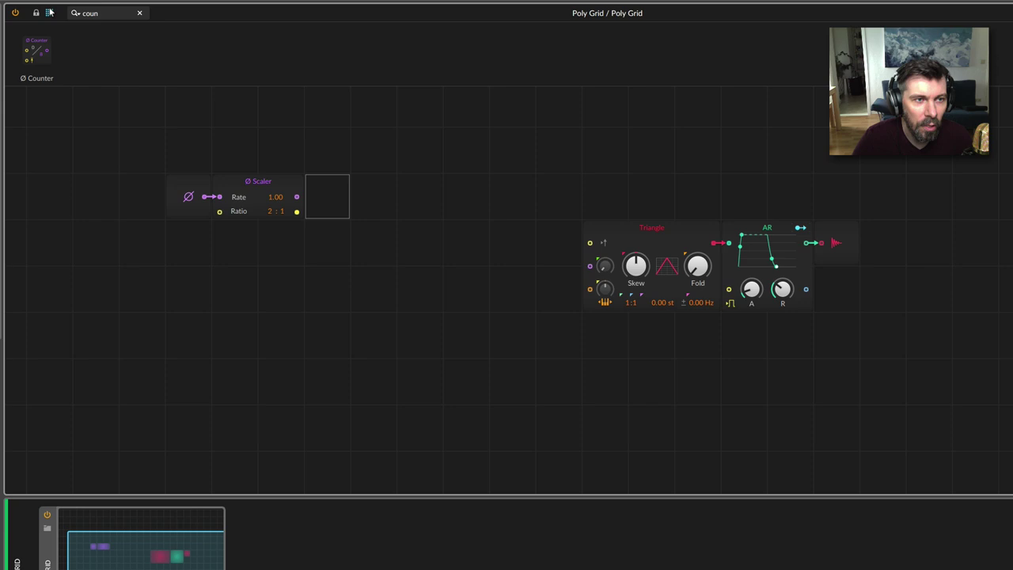
left_click_drag(37, 51, 373, 196)
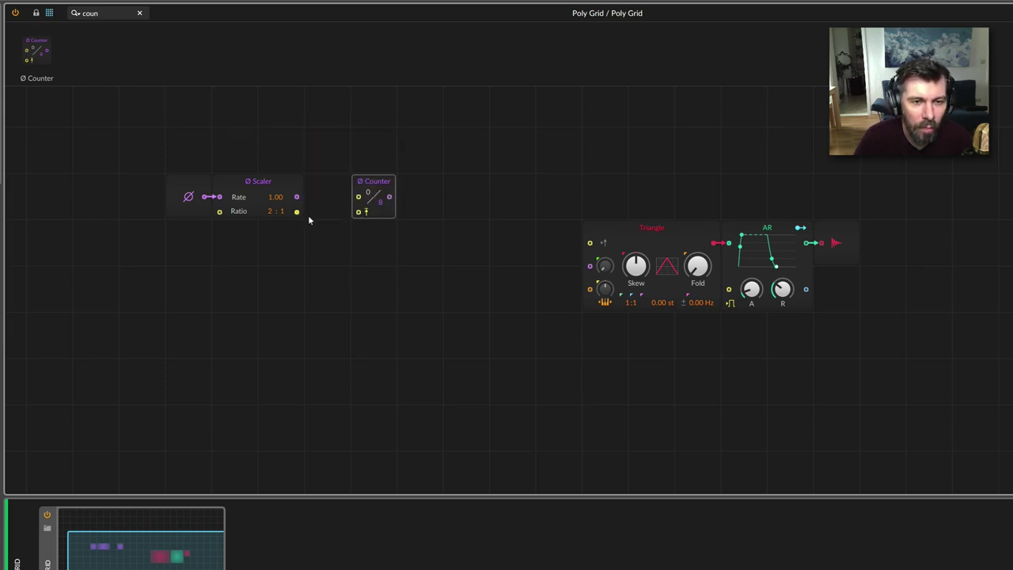
left_click_drag(299, 211, 360, 196)
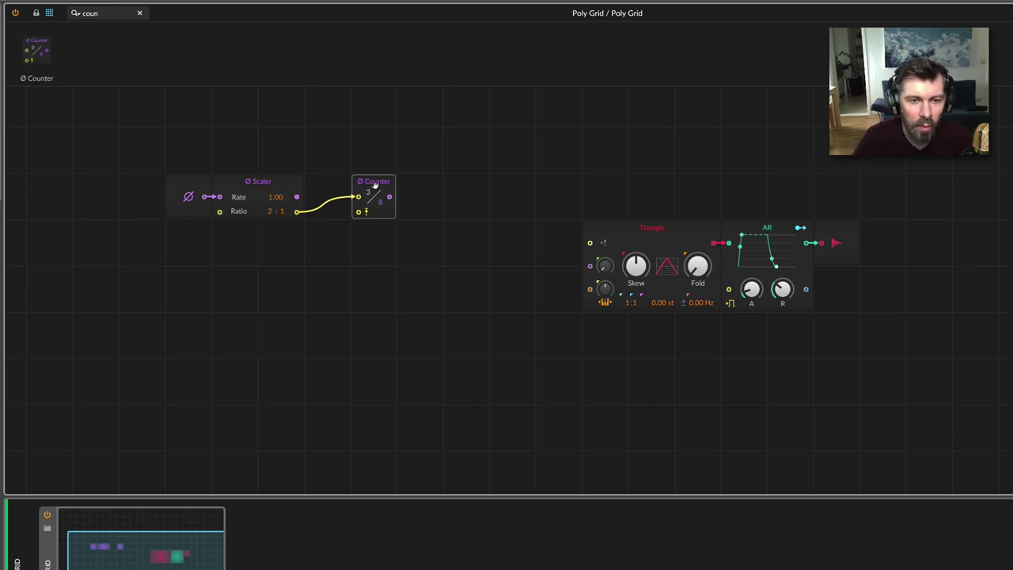
left_click_drag(376, 200, 330, 199)
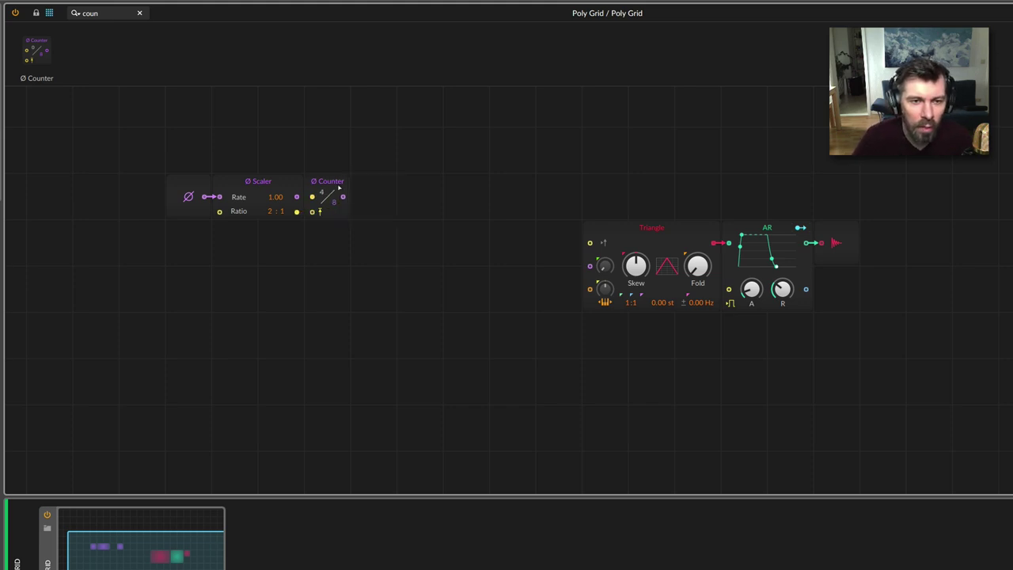
- Set the Scaler ratio to 4:1 so the 8-step Counter counts through its steps
left_click(279, 192)
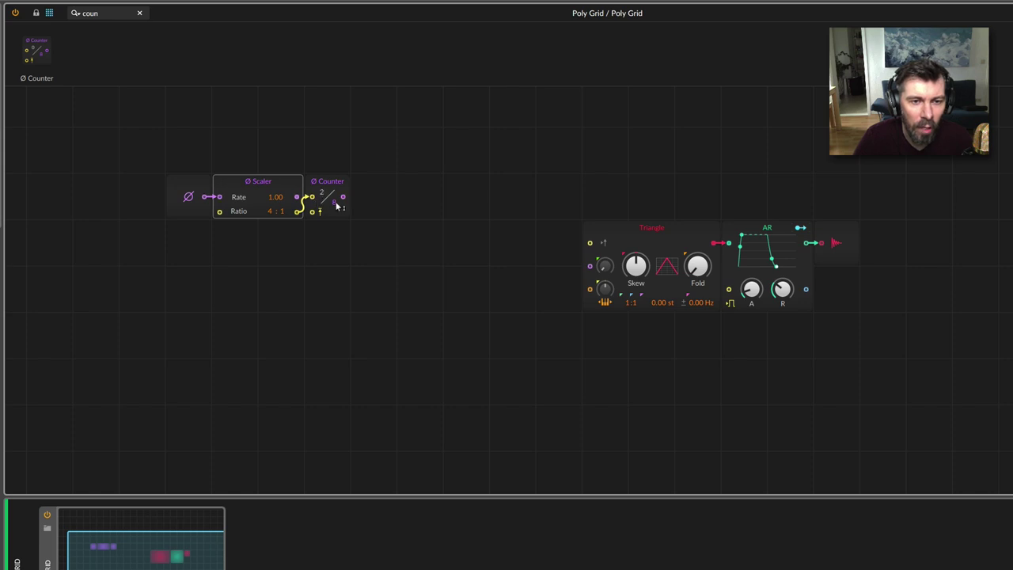
left_click(324, 198)
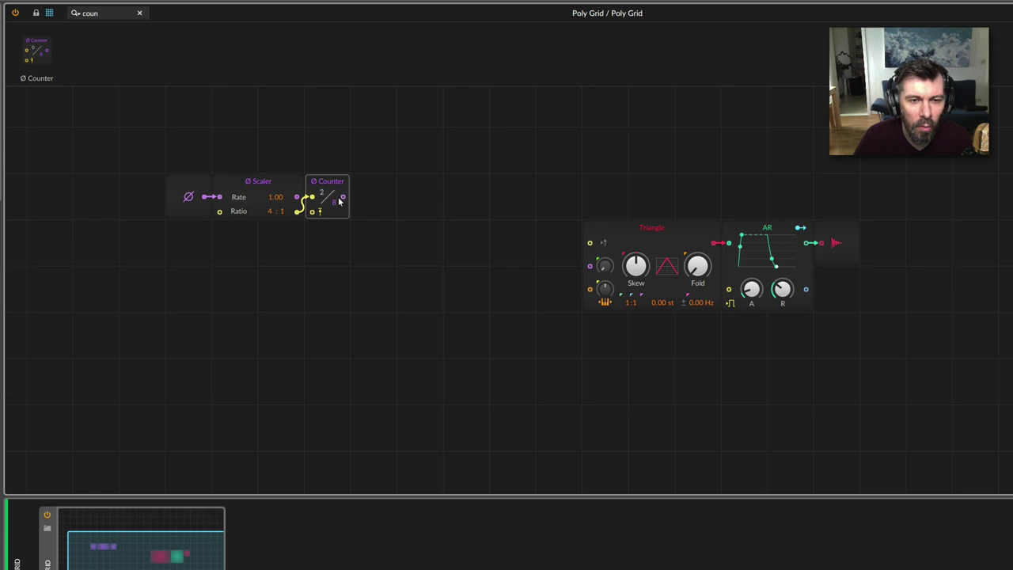
left_click(374, 149)
double_click(110, 13)
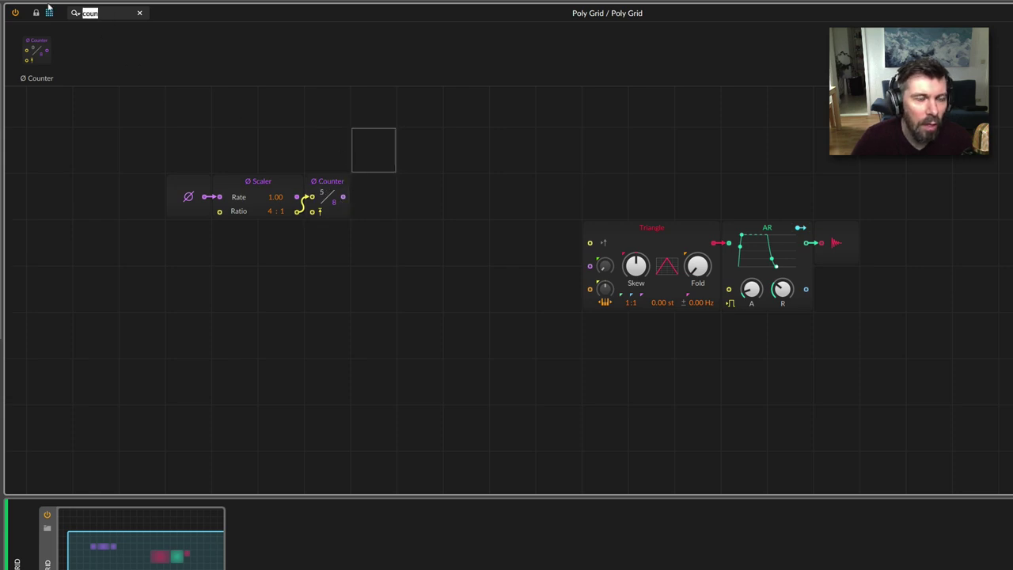
- Cable the Counter into a Value Readout above the oscillator, showing steps in eighths
key("BackSpace")
left_click(74, 31)
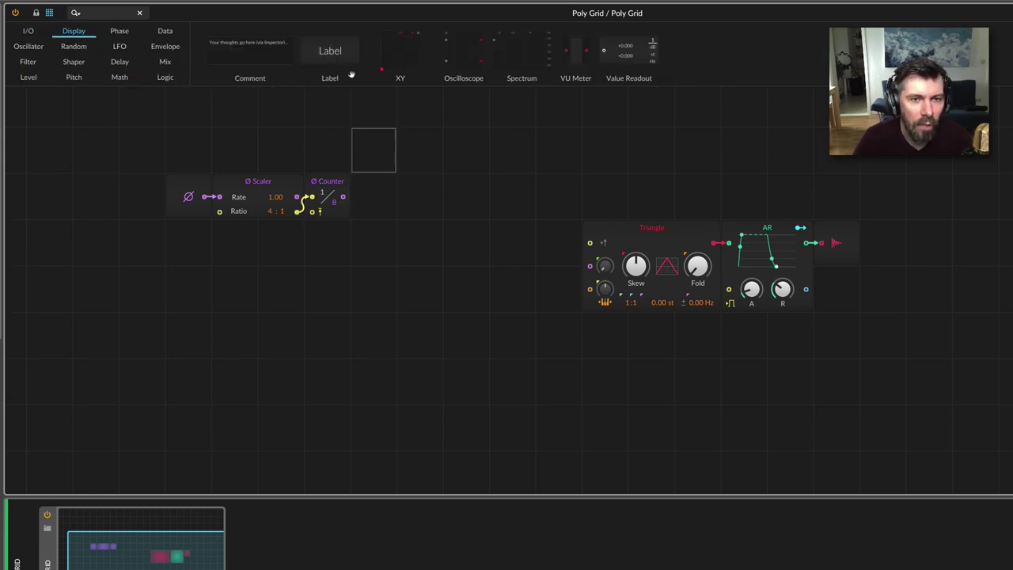
left_click_drag(613, 55, 492, 151)
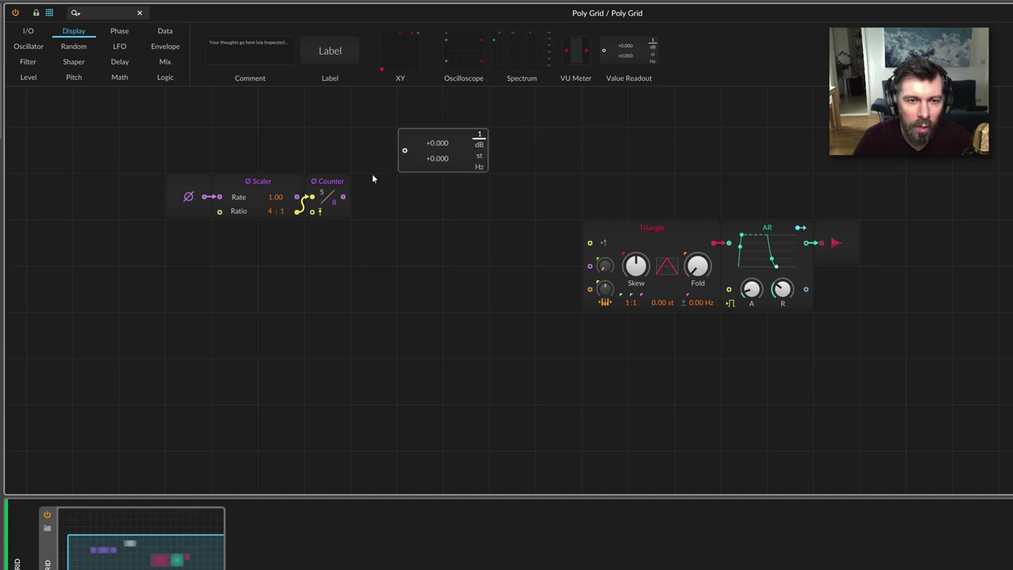
left_click_drag(343, 197, 404, 151)
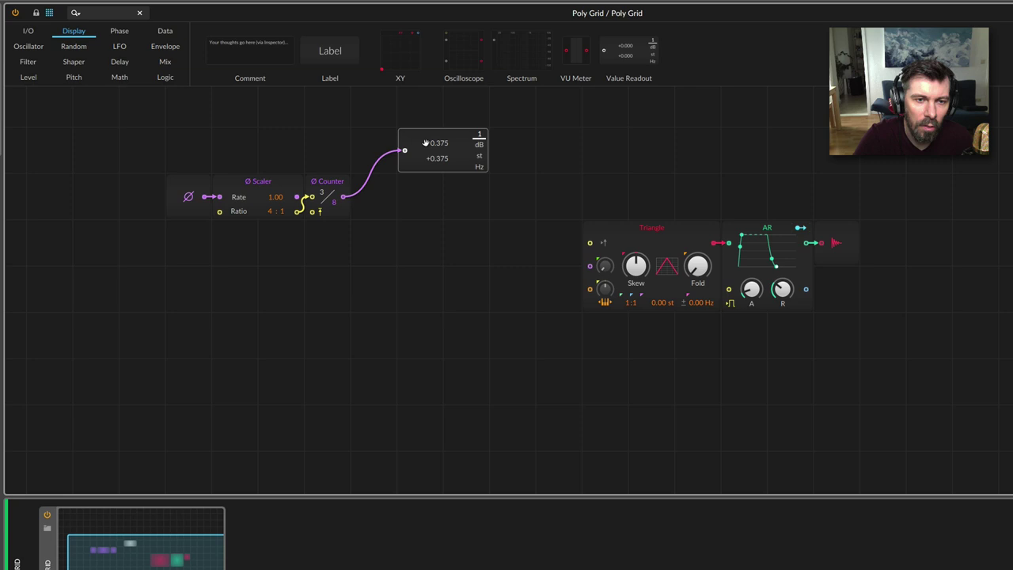
left_click(340, 183)
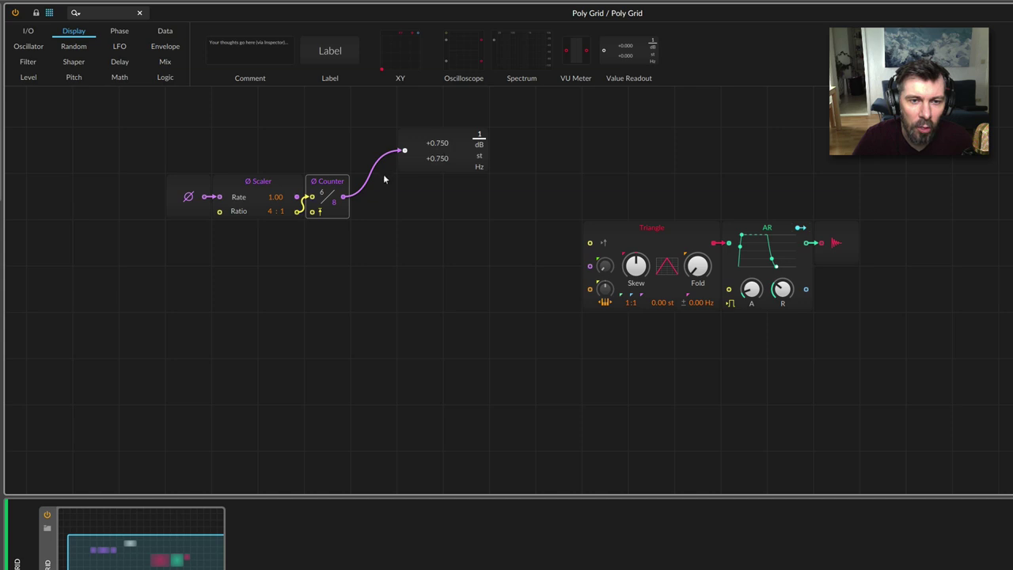
left_click(431, 156)
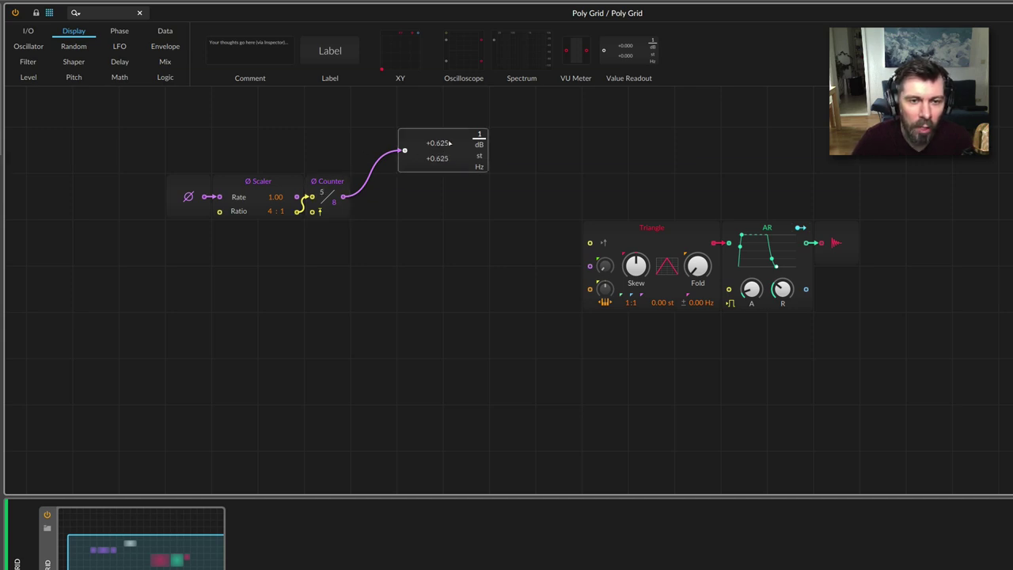
left_click_drag(439, 162, 485, 163)
left_click(120, 77)
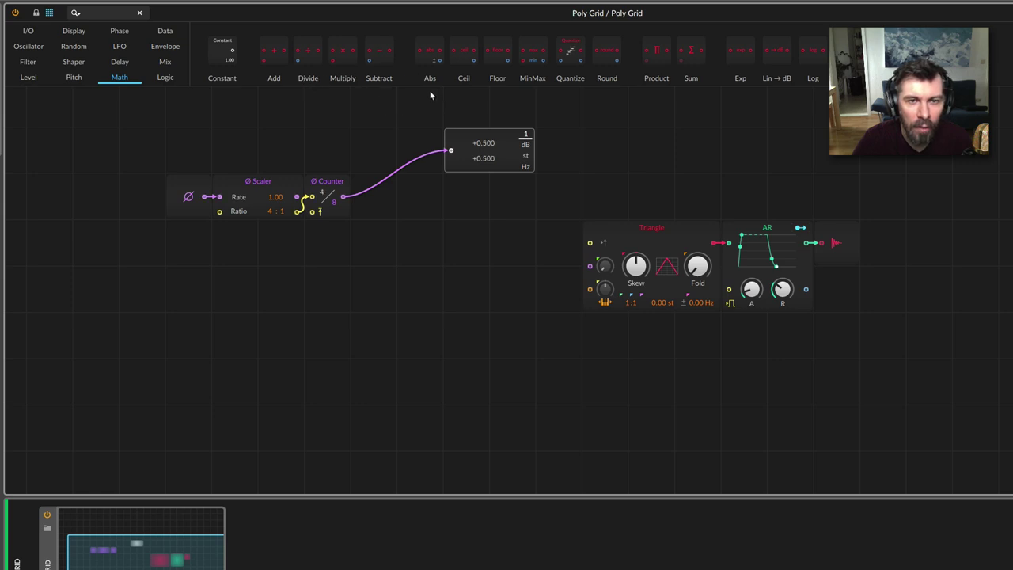
- Multiply the Counter output by a Constant of 8 so the readout shows whole step numbers
mouse_move(365, 81)
left_mouse_down()
mouse_move(394, 129)
mouse_move(441, 171)
left_mouse_up()
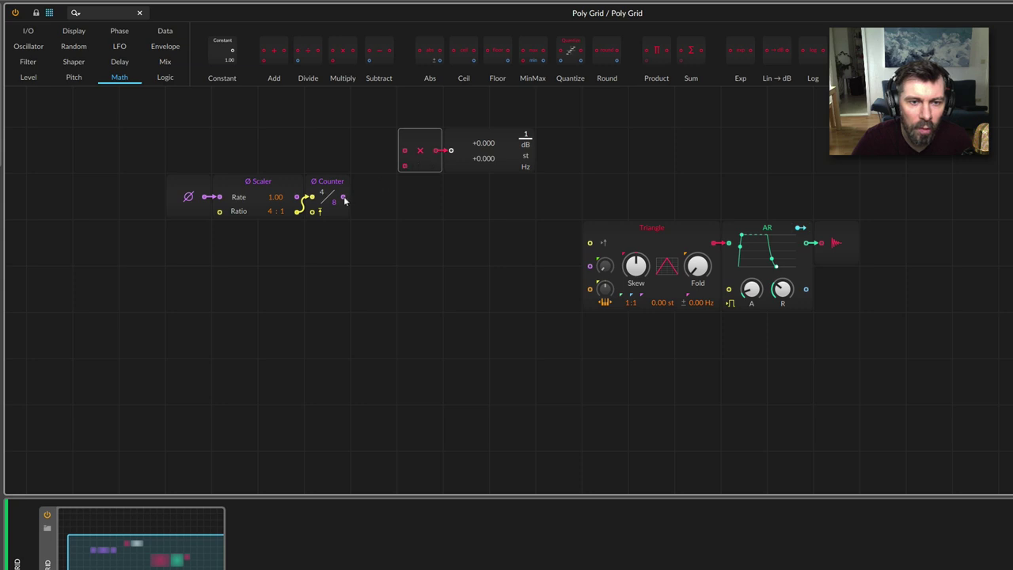
left_click_drag(395, 173, 404, 165)
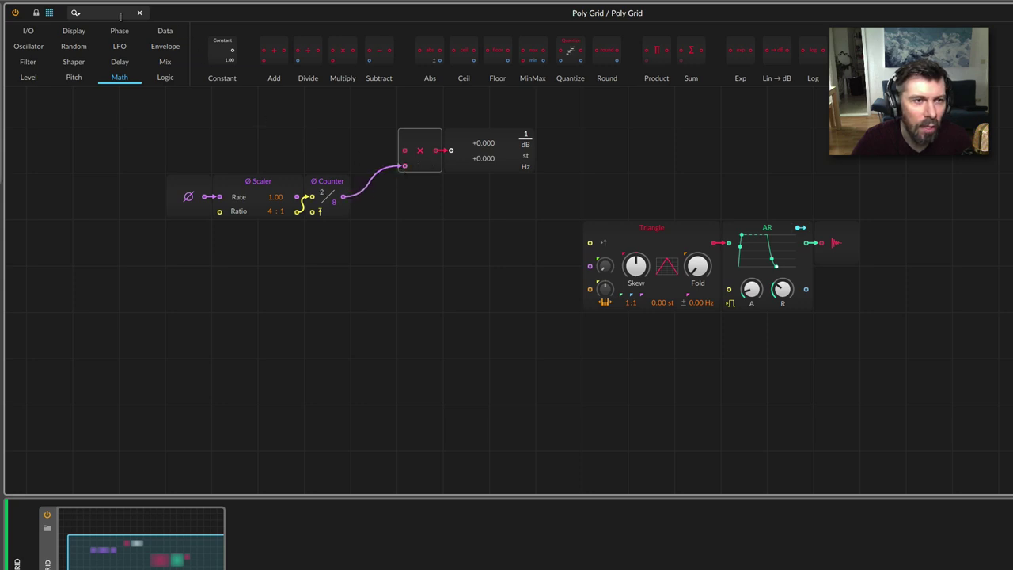
left_click(75, 15)
type("const")
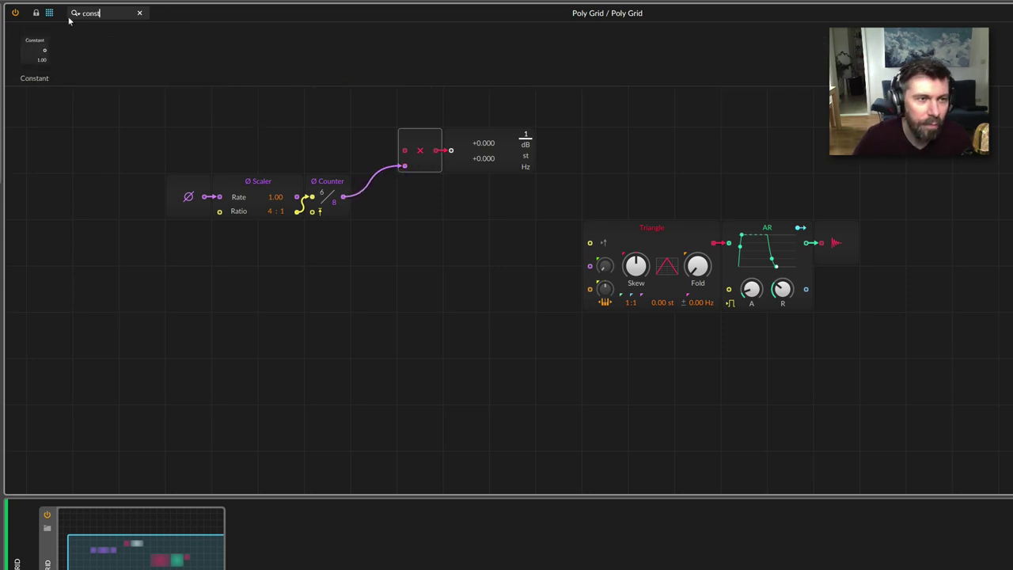
left_click_drag(41, 49, 355, 145)
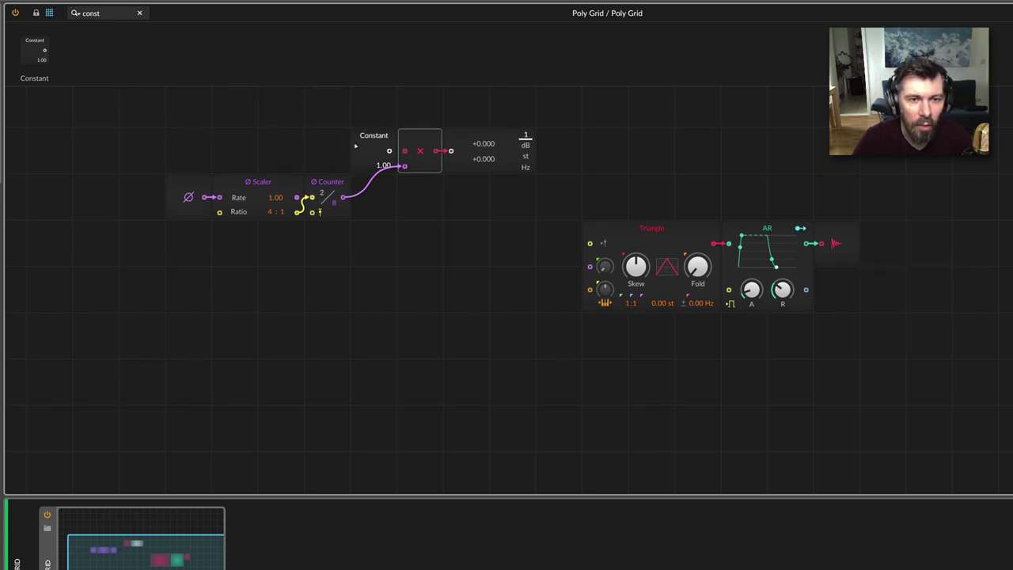
mouse_move(389, 151)
left_mouse_down()
mouse_move(404, 150)
mouse_move(383, 135)
left_mouse_up()
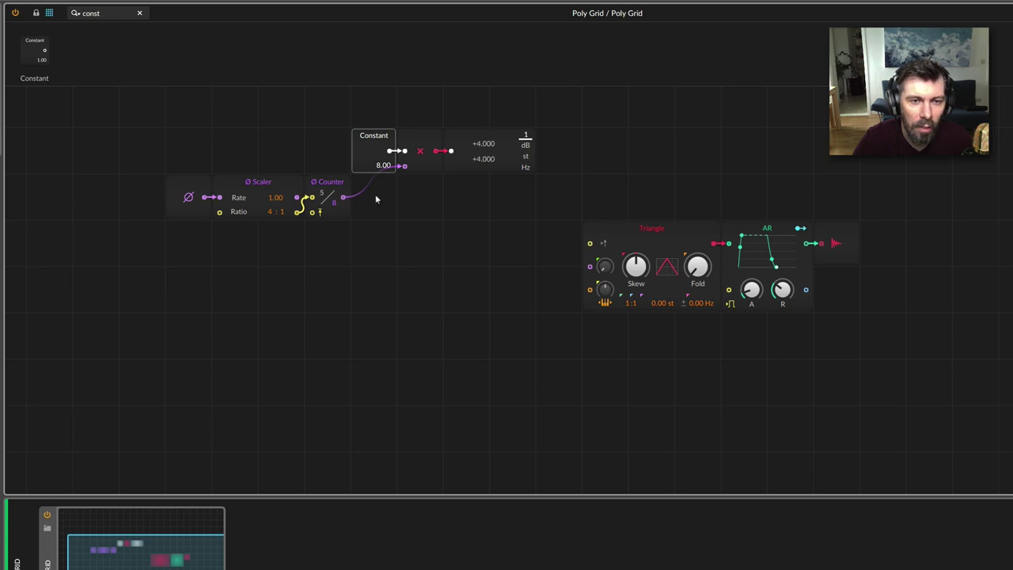
left_click_drag(376, 200, 404, 166)
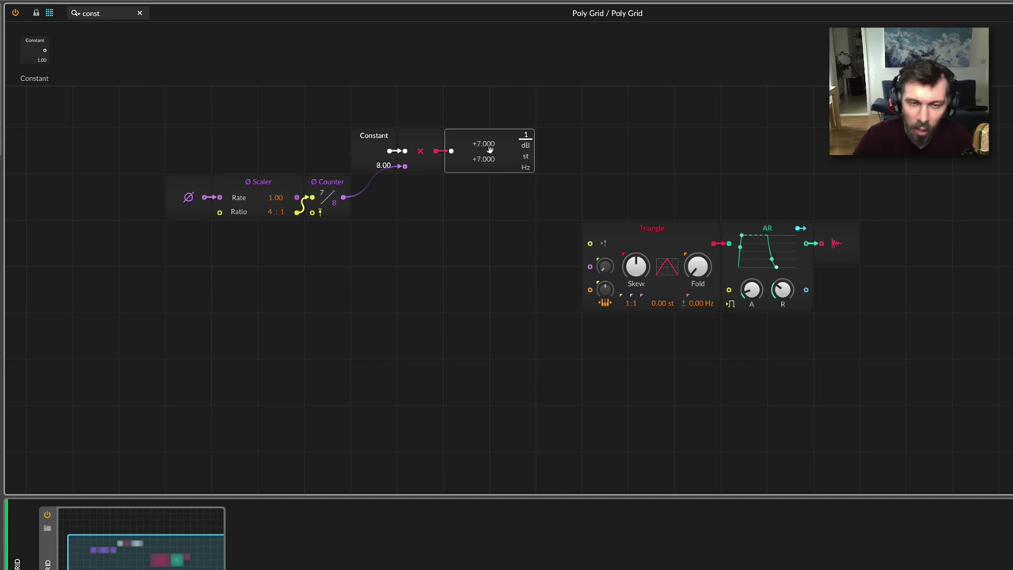
left_click_drag(490, 149, 536, 148)
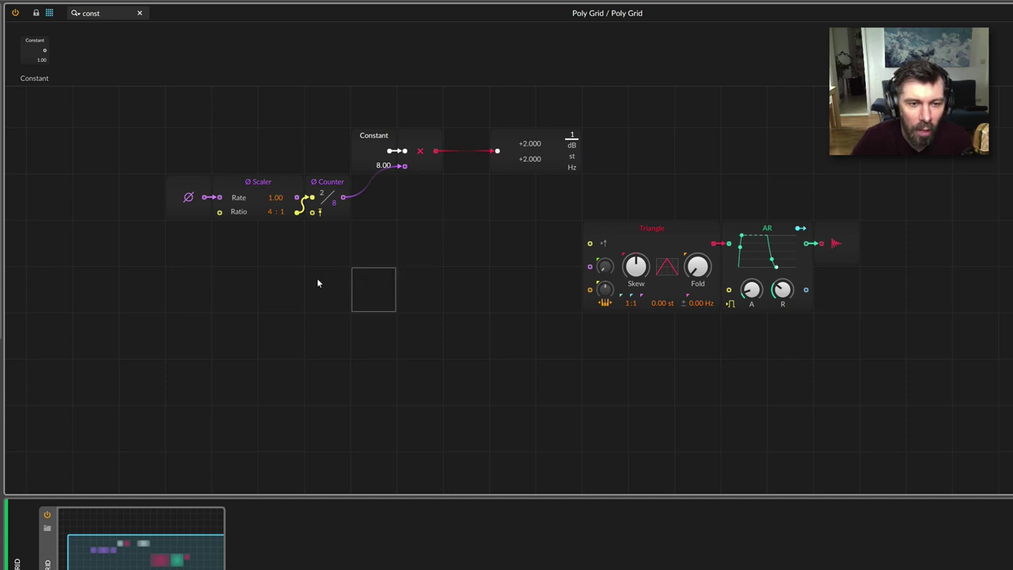
- Place Dice, a Constant of 1.00 and a Logic equals module in a row below the Counter
left_click(62, 12)
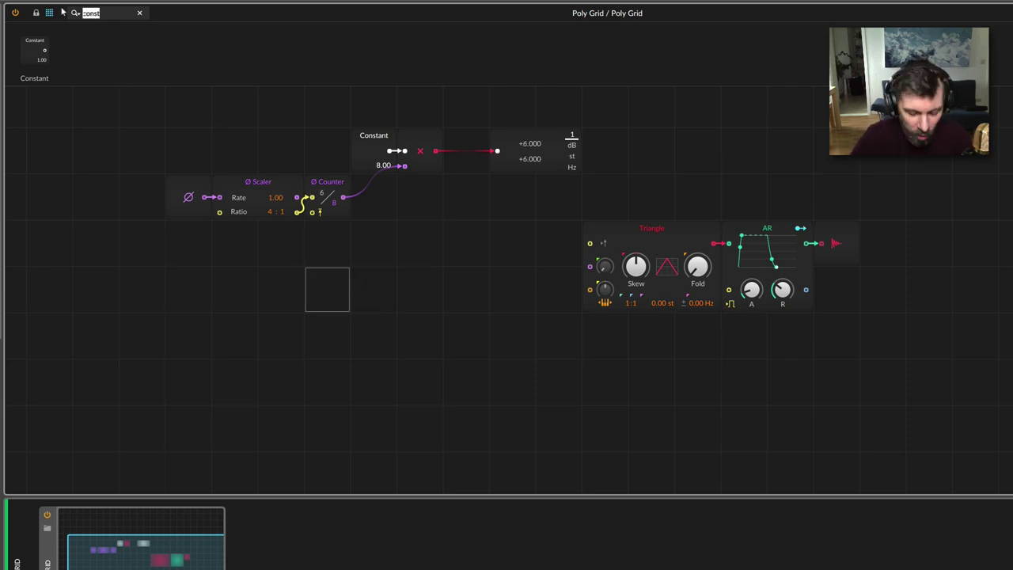
type("dic")
left_click_drag(34, 52, 329, 291)
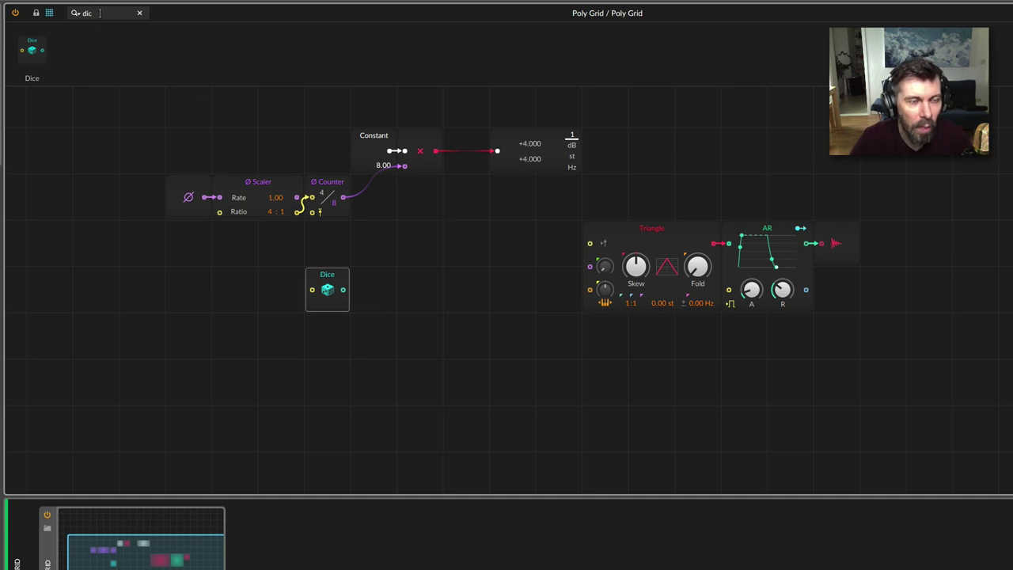
key("BackSpace")
key("BackSpace")
key("BackSpace")
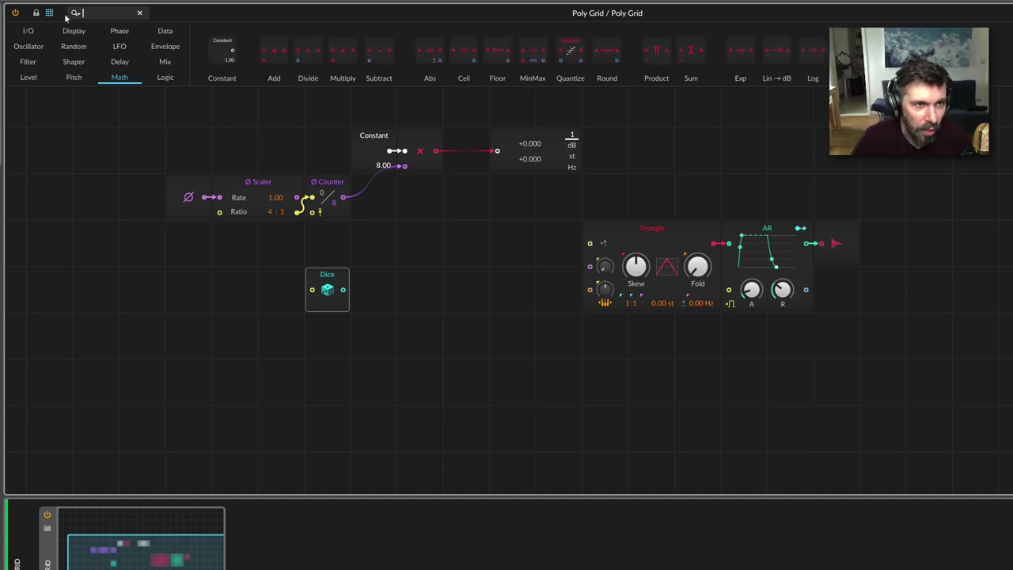
type("con")
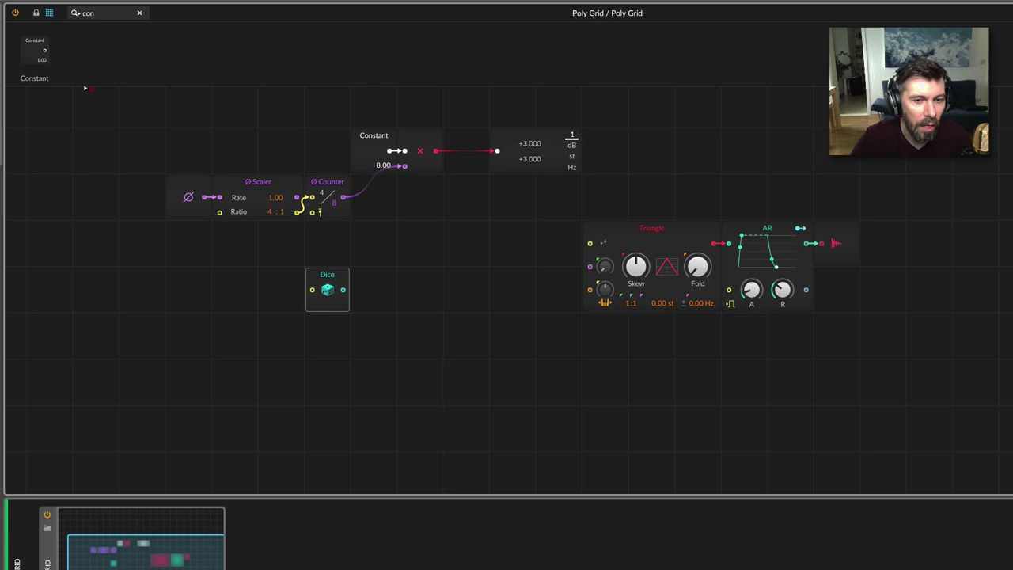
left_click_drag(86, 87, 370, 287)
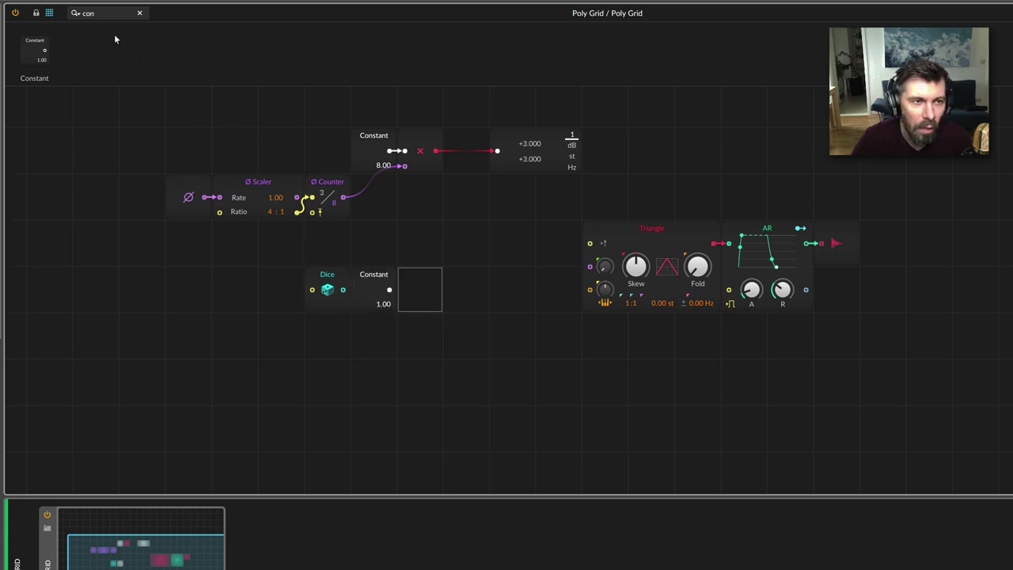
key("BackSpace")
key("BackSpace")
key("BackSpace")
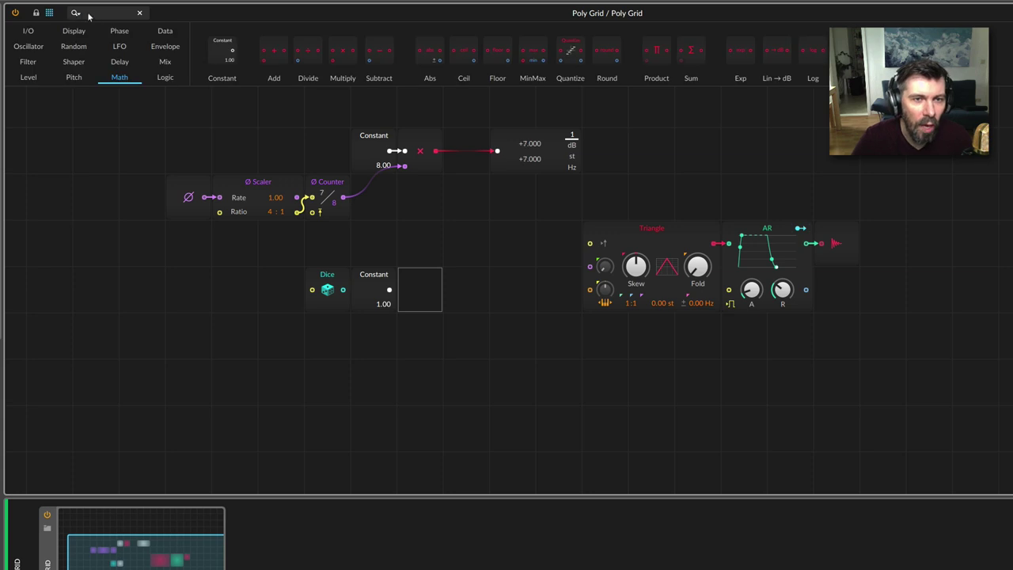
left_click(164, 82)
mouse_move(560, 53)
left_mouse_down()
mouse_move(446, 294)
mouse_move(414, 296)
left_mouse_up()
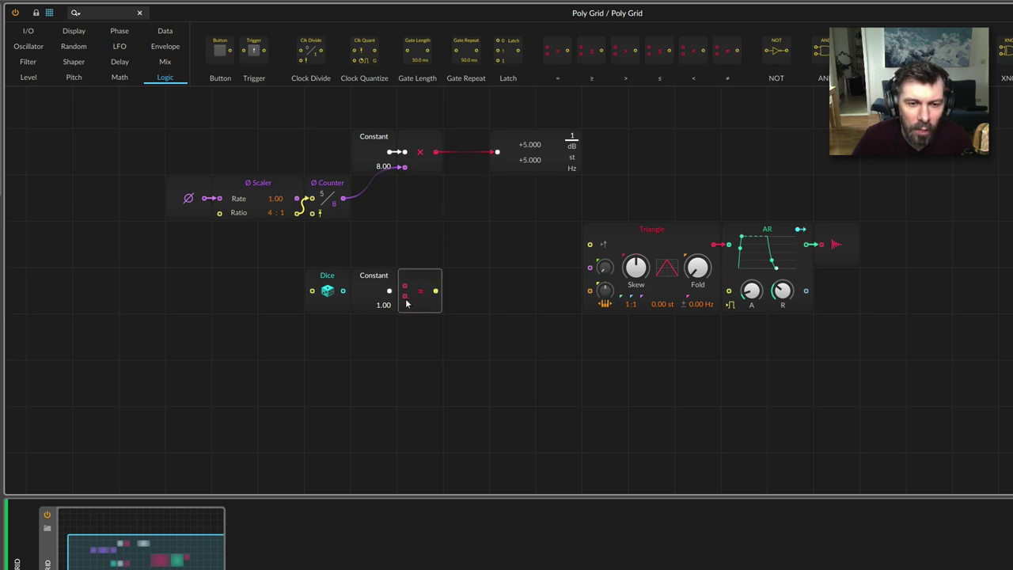
- Add a Select module and feed the multiplied counter output into the equals module
left_click(110, 13)
type("s")
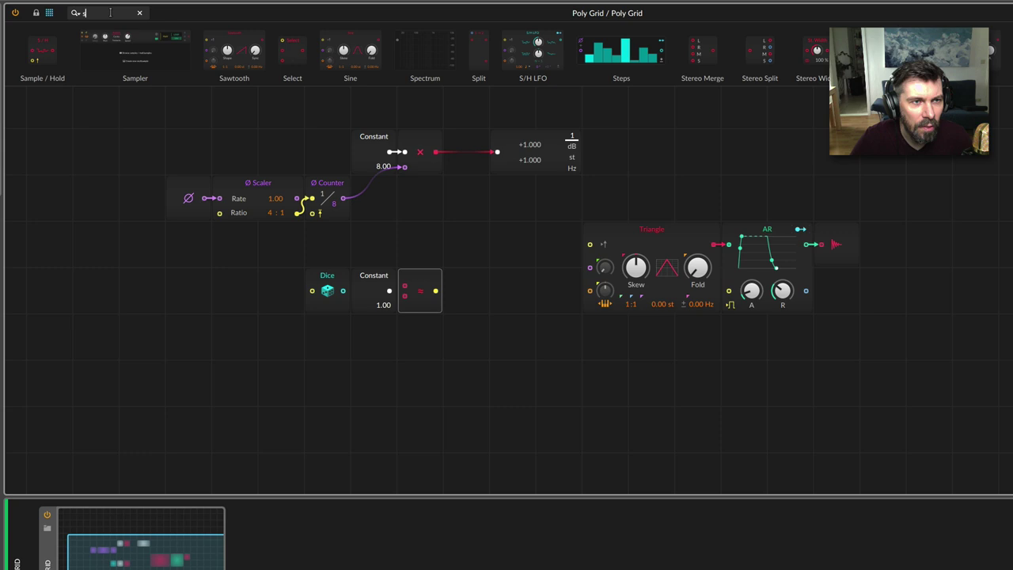
type("elec")
left_click_drag(33, 51, 466, 289)
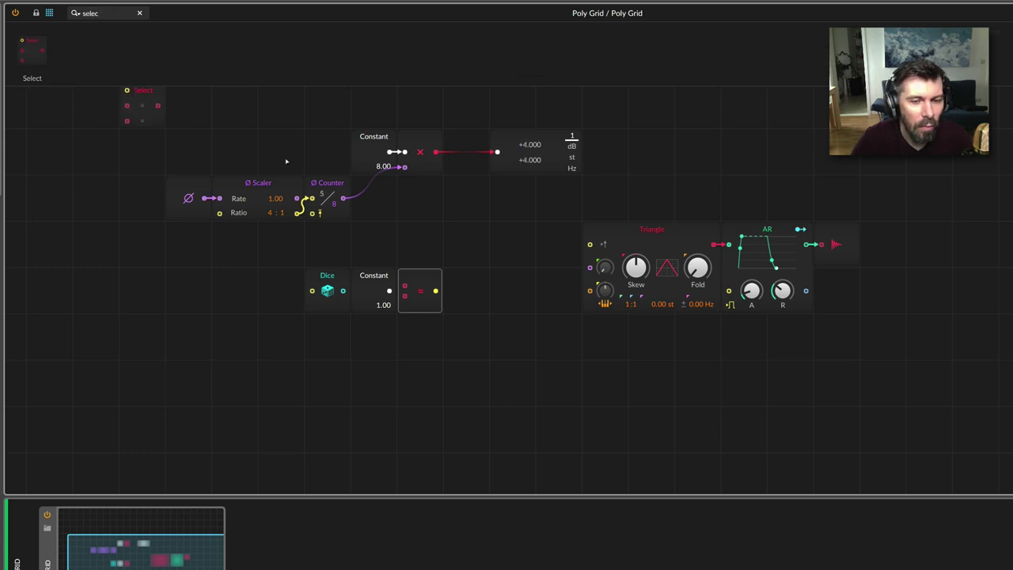
mouse_move(467, 332)
left_mouse_down()
mouse_move(341, 290)
mouse_move(294, 290)
left_mouse_up()
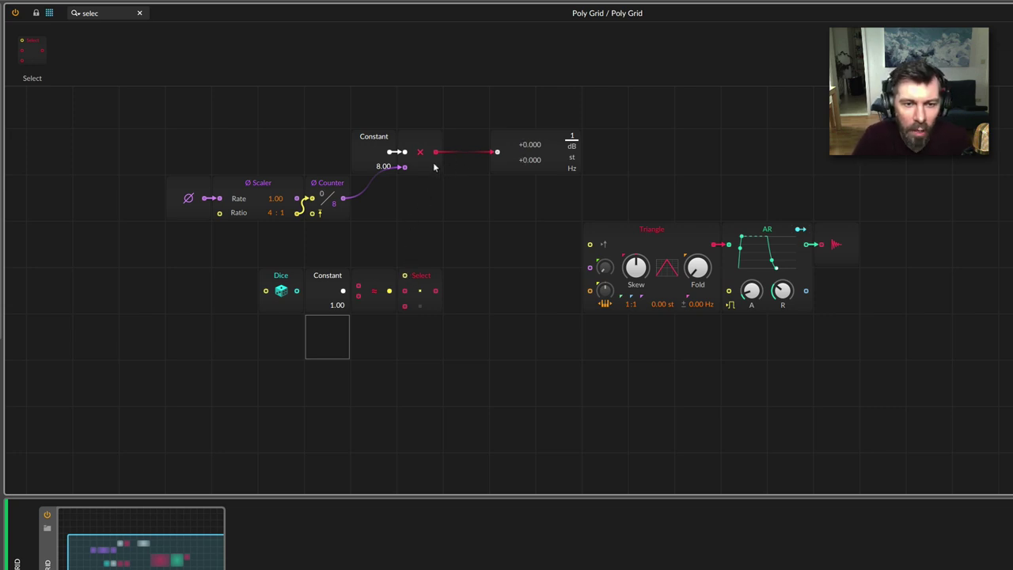
left_click_drag(436, 154, 452, 203)
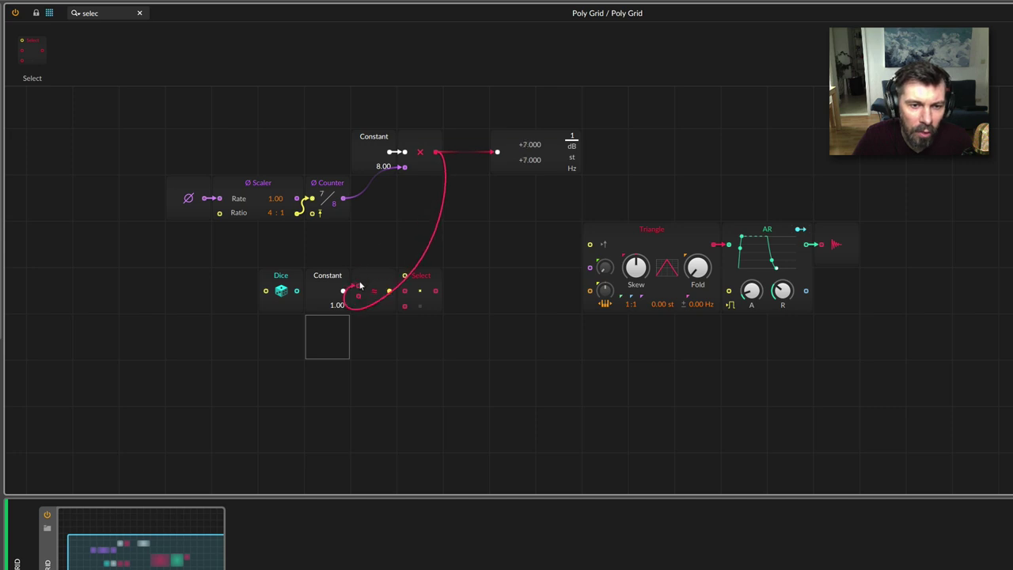
left_click_drag(451, 203, 362, 287)
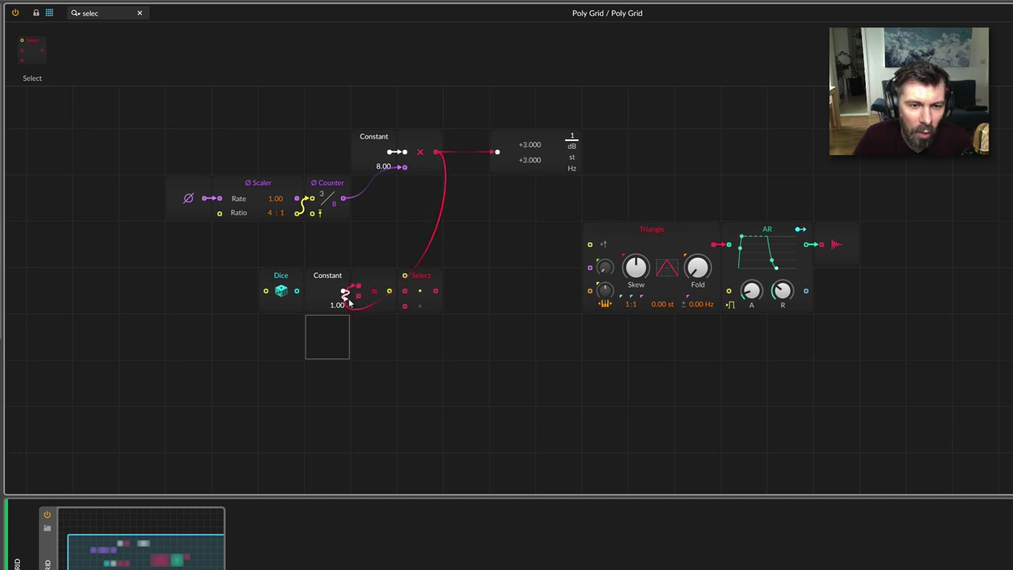
- Cable the equals output to the Select gate and the Dice output into Select's input
left_click(342, 274)
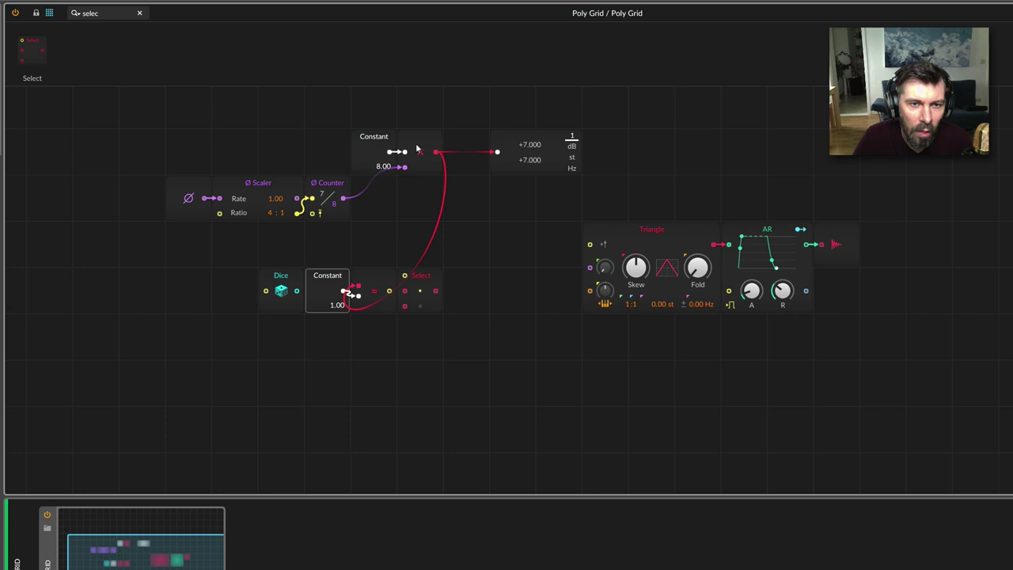
left_click(420, 149)
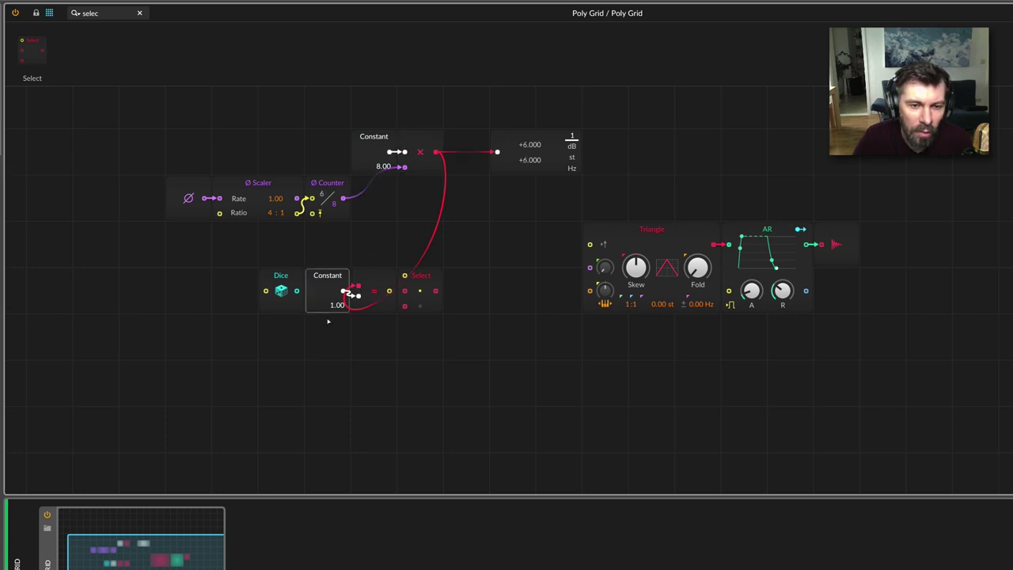
mouse_move(332, 287)
left_mouse_down()
mouse_move(335, 331)
mouse_move(335, 285)
mouse_move(400, 282)
left_mouse_up()
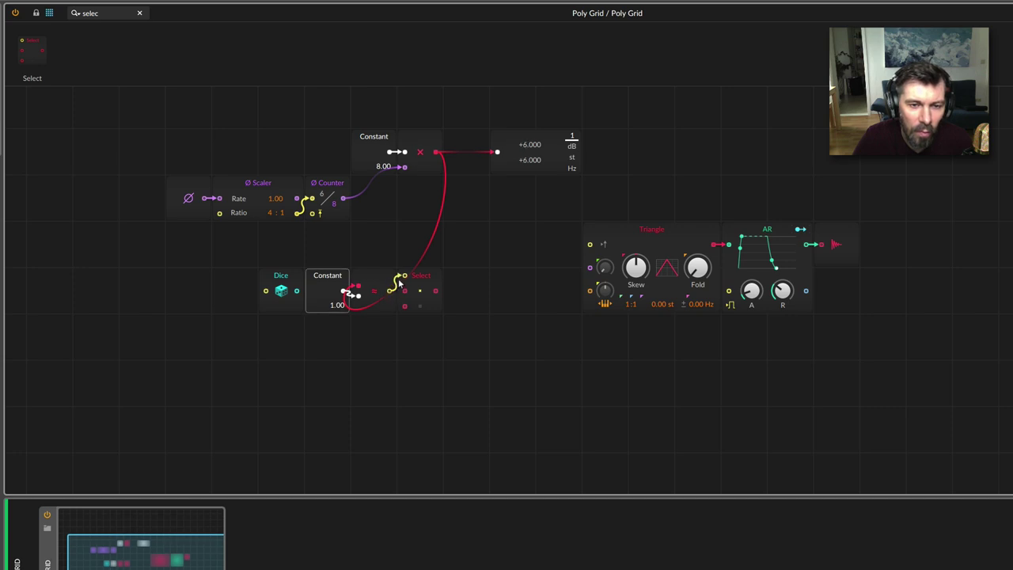
left_click(417, 286)
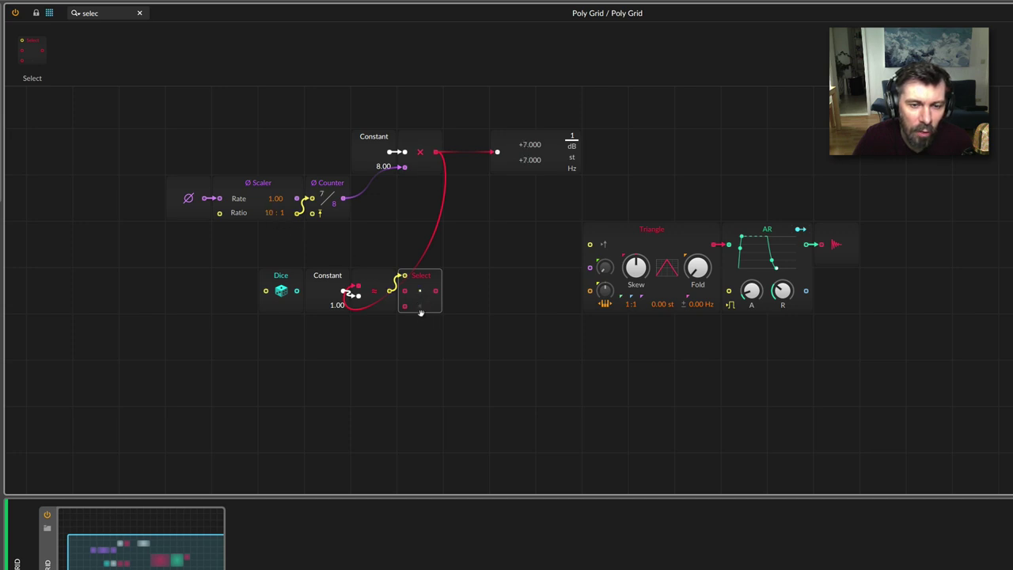
left_click(419, 313)
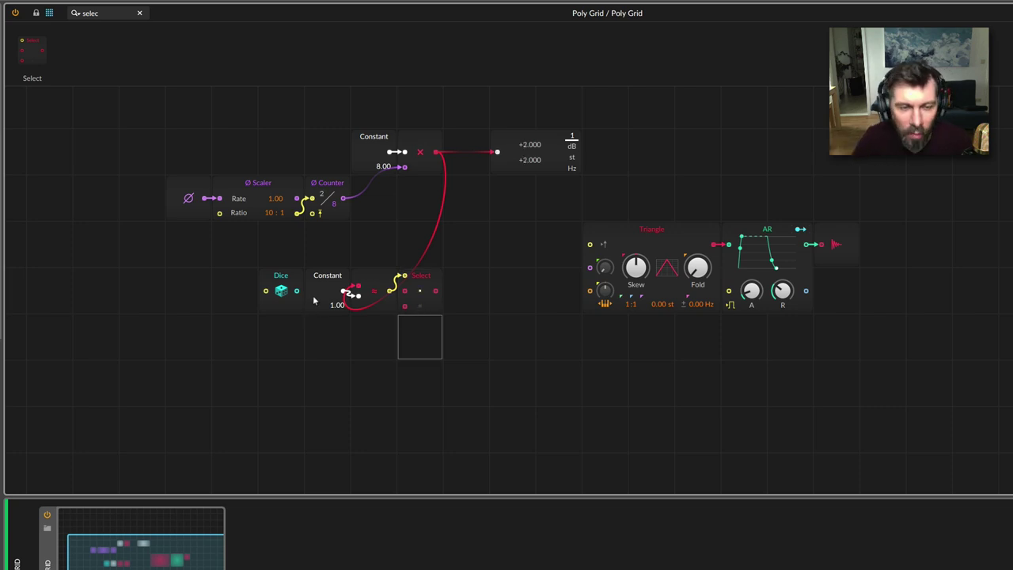
left_click(290, 285)
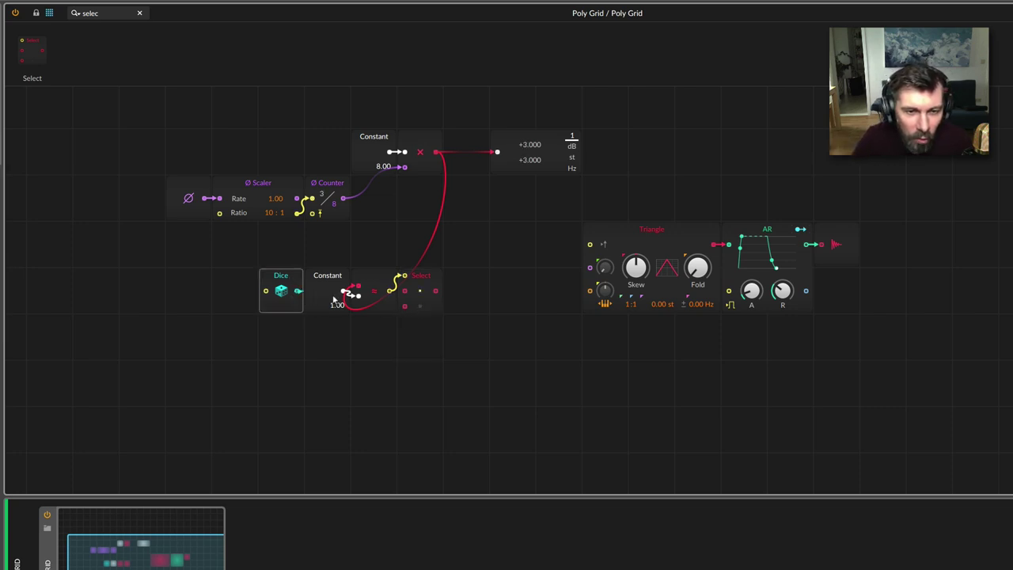
left_click_drag(298, 290, 405, 313)
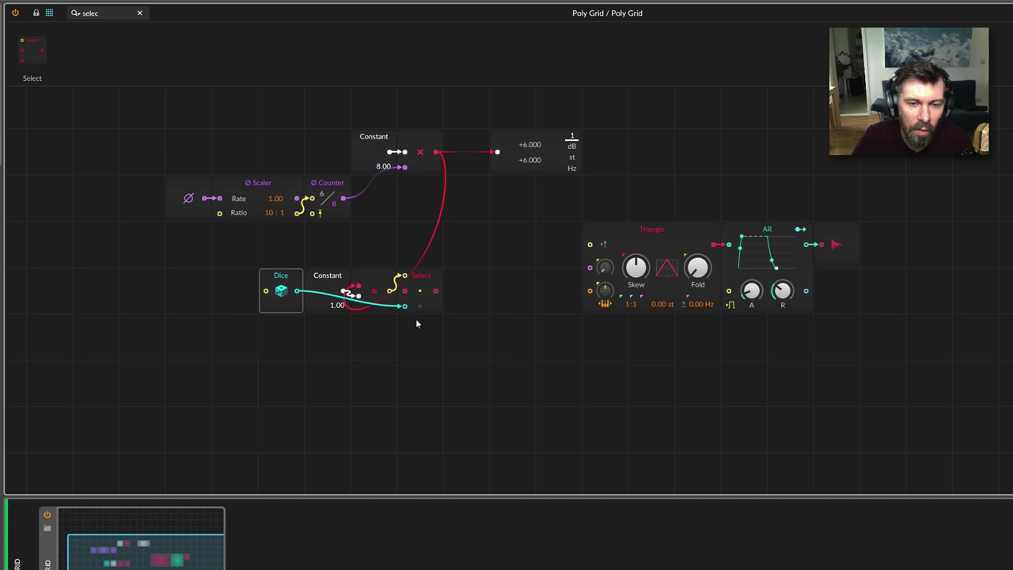
left_click(453, 294)
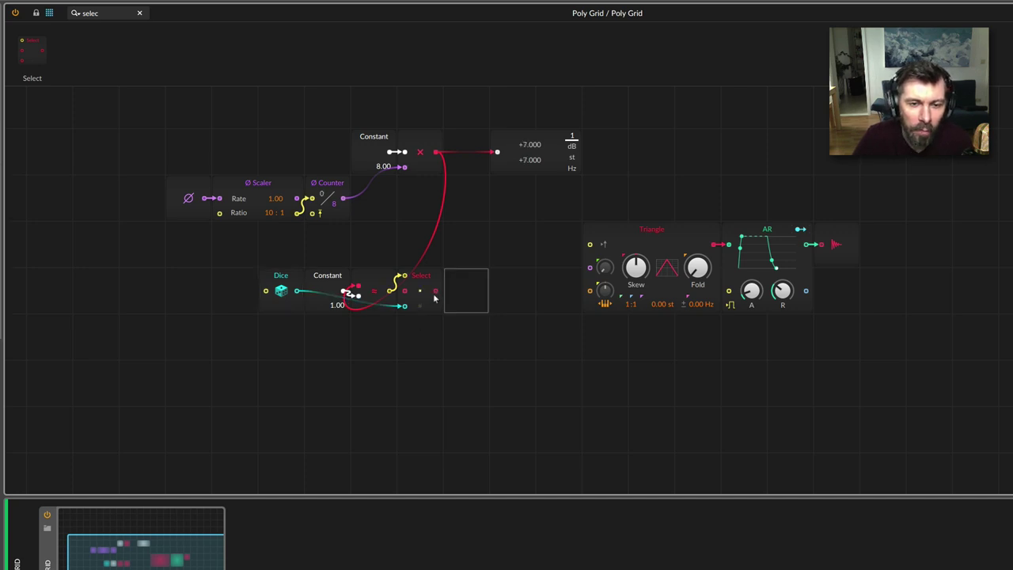
- Duplicate the Dice-to-Select row into rows two and three with Constants 2.00 and 3.00
left_click_drag(430, 328, 258, 323)
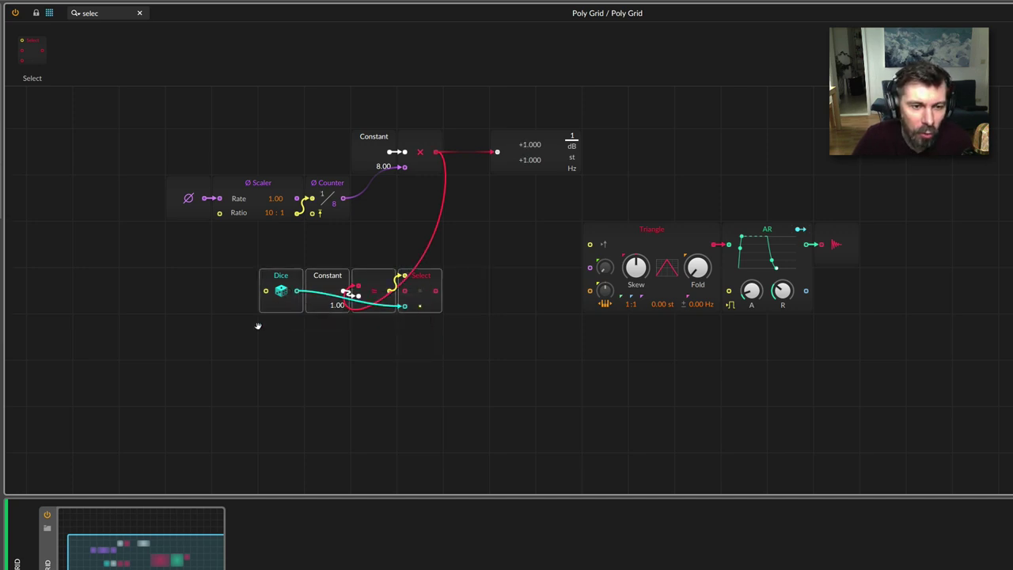
left_click(284, 330)
key("ctrl+v")
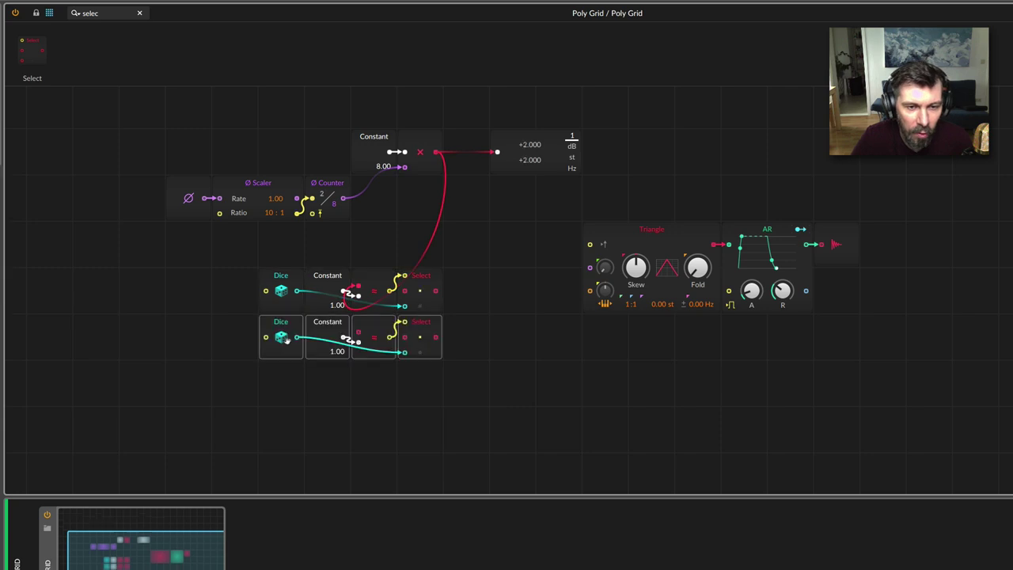
left_click_drag(336, 351, 316, 356)
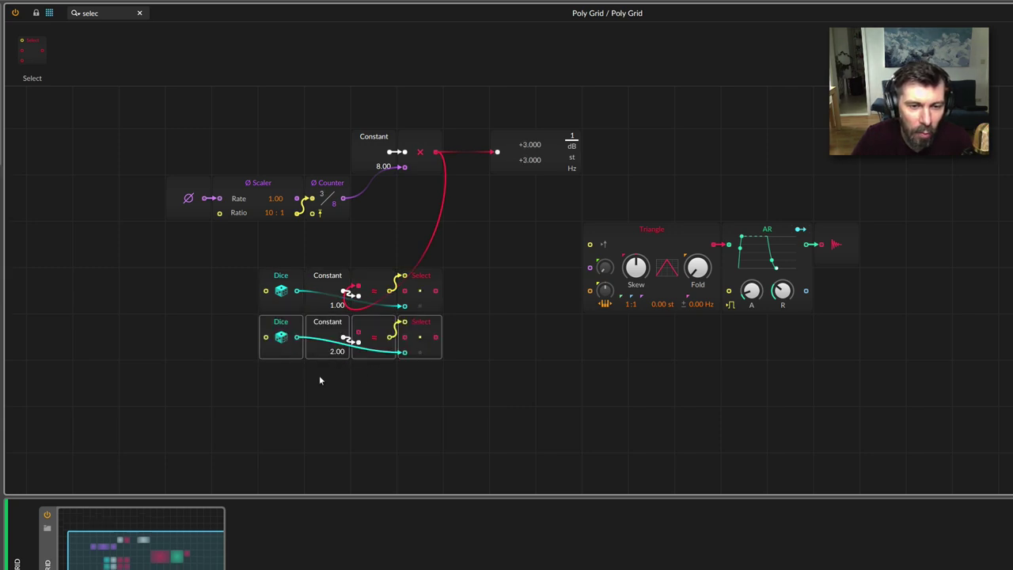
left_click(288, 373)
key("ctrl+v")
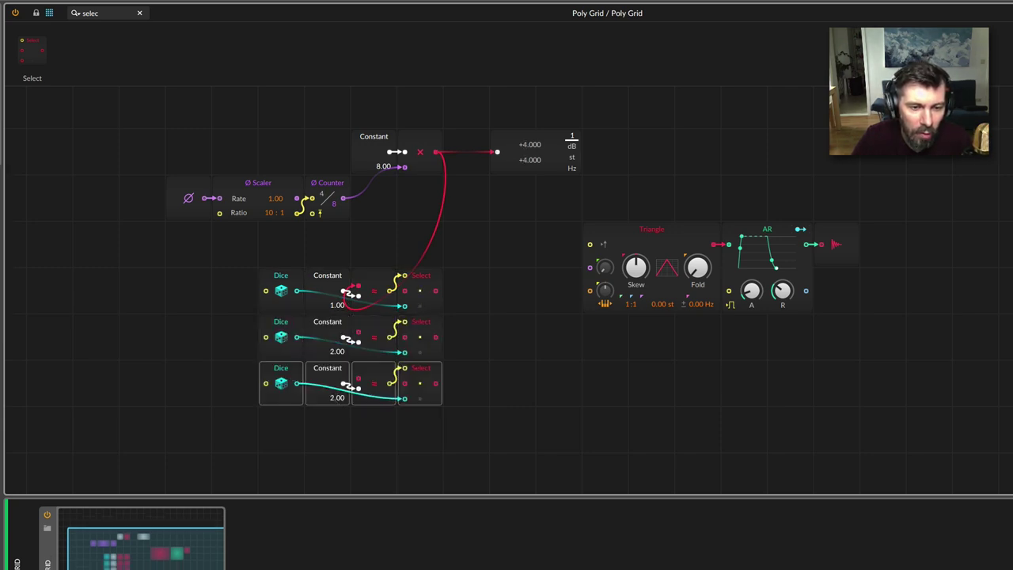
left_click_drag(342, 402, 322, 405)
- Add a fourth row with Constant 4.00 and feed the multiplied counter into the new comparisons
left_click(283, 421)
key("ctrl+v")
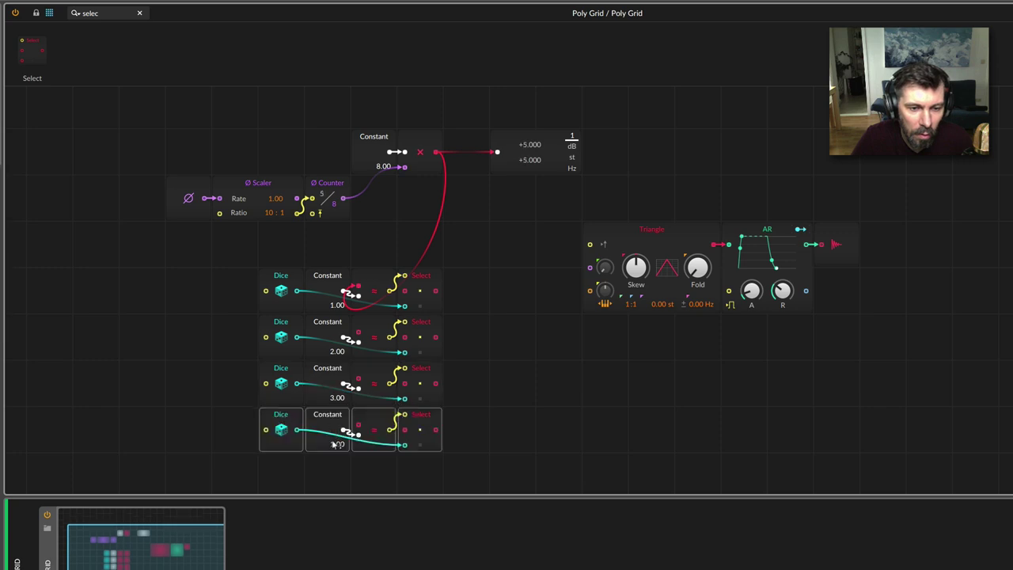
left_click_drag(334, 444, 315, 448)
left_click(450, 424)
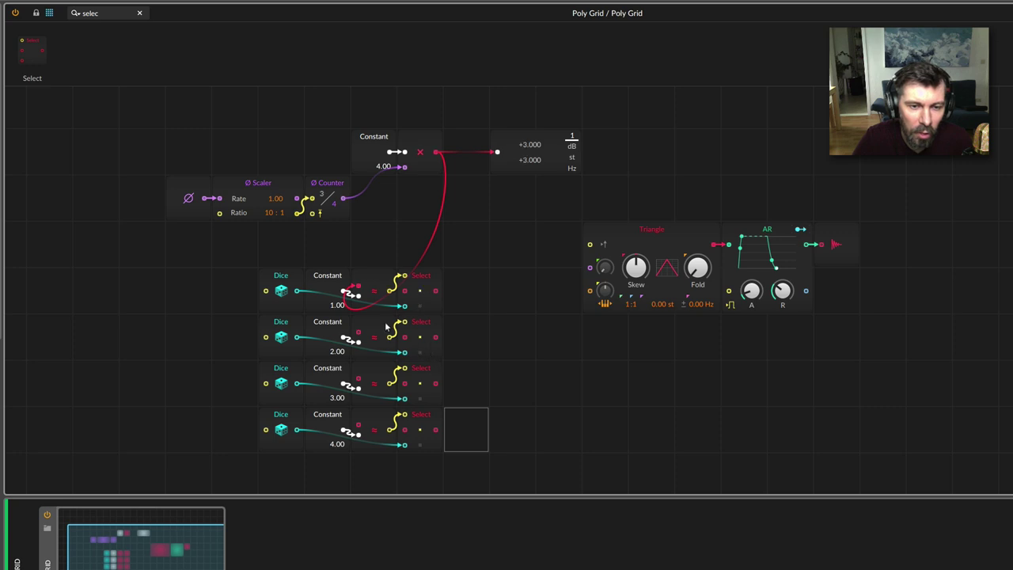
mouse_move(436, 152)
left_mouse_down()
mouse_move(368, 334)
mouse_move(358, 333)
left_mouse_up()
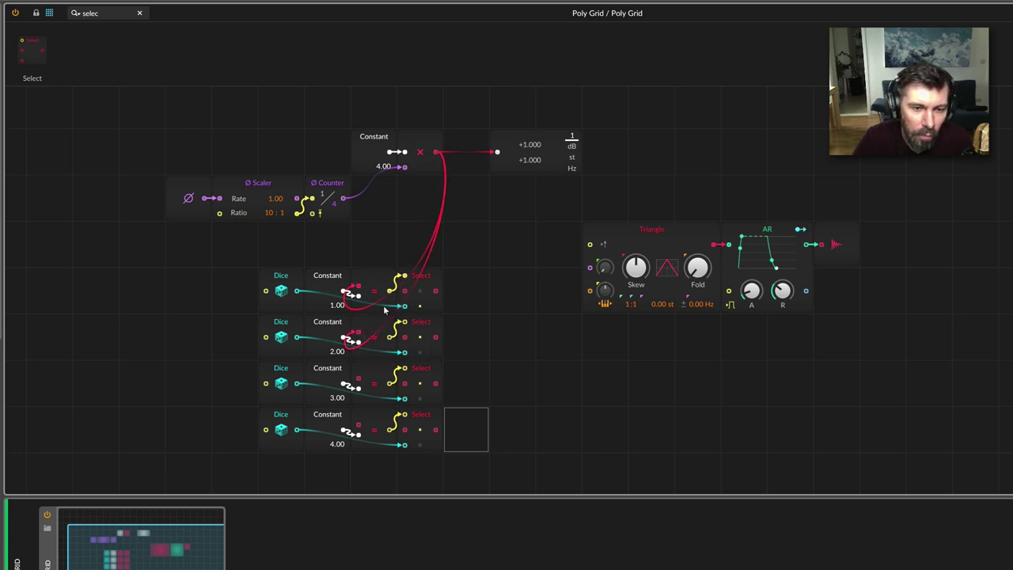
mouse_move(436, 152)
left_mouse_down()
mouse_move(358, 383)
mouse_move(358, 428)
left_mouse_up()
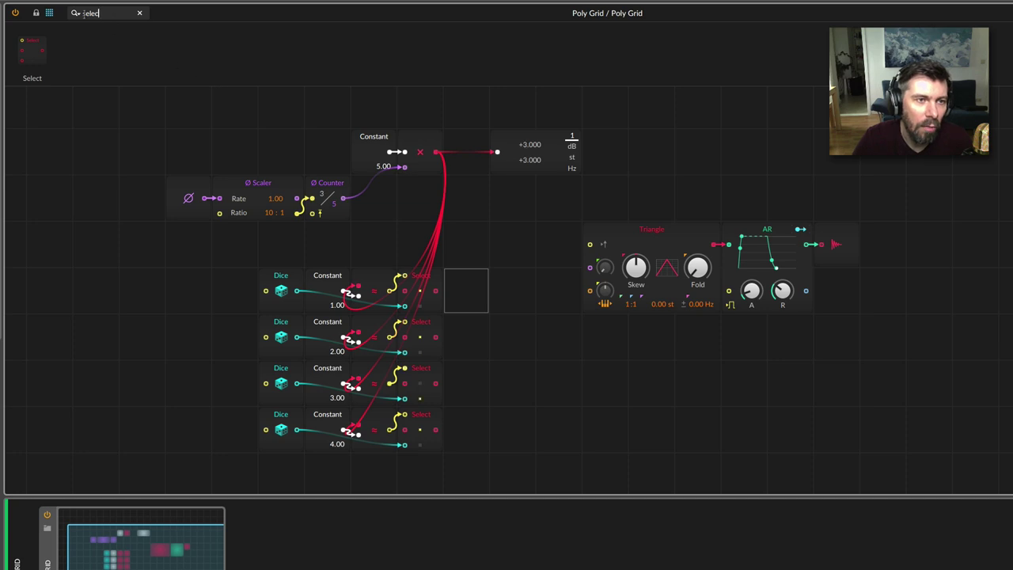
- Sum all four Select outputs into the Triangle's pitch input and delete the AR envelope
double_click(84, 14)
key("BackSpace")
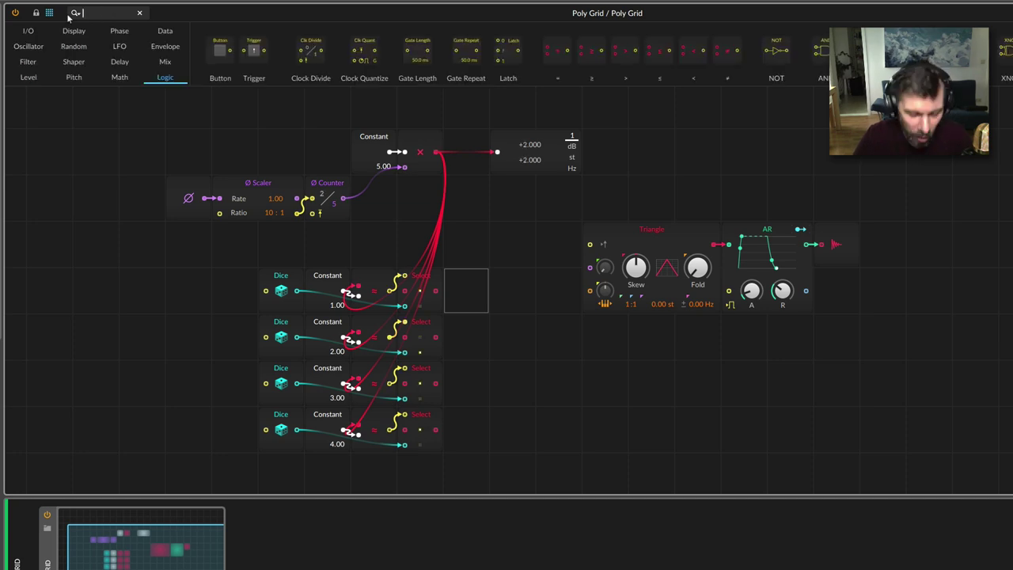
type("sum")
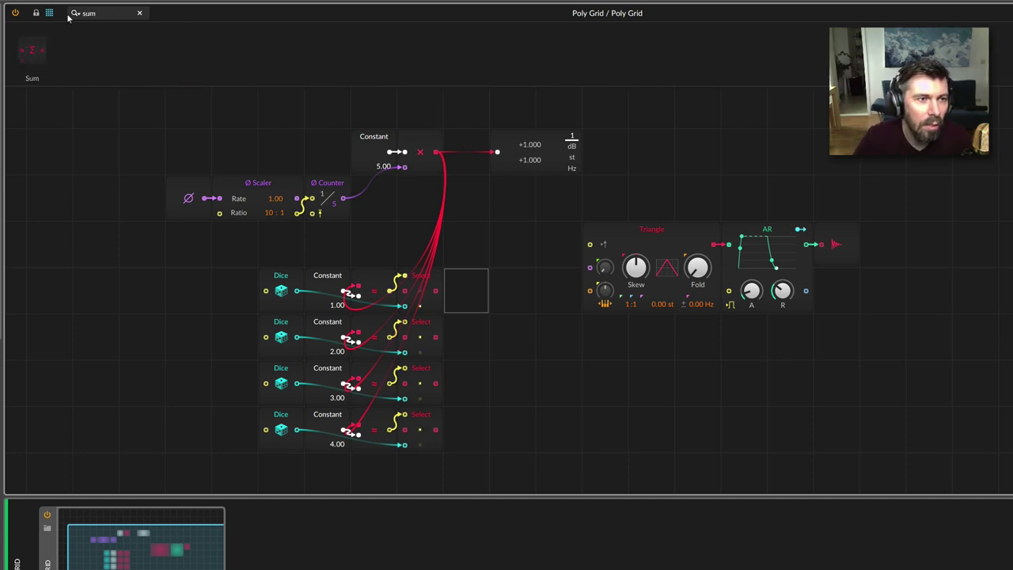
mouse_move(32, 50)
left_mouse_down()
mouse_move(466, 291)
mouse_move(454, 292)
left_mouse_up()
left_click_drag(438, 338, 455, 313)
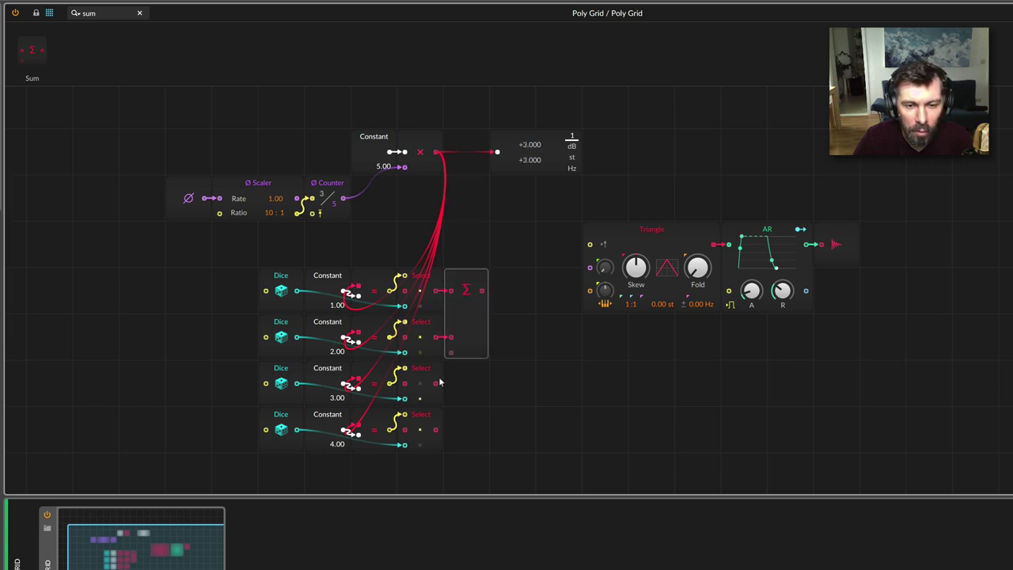
left_click_drag(436, 383, 451, 356)
left_click_drag(436, 430, 451, 404)
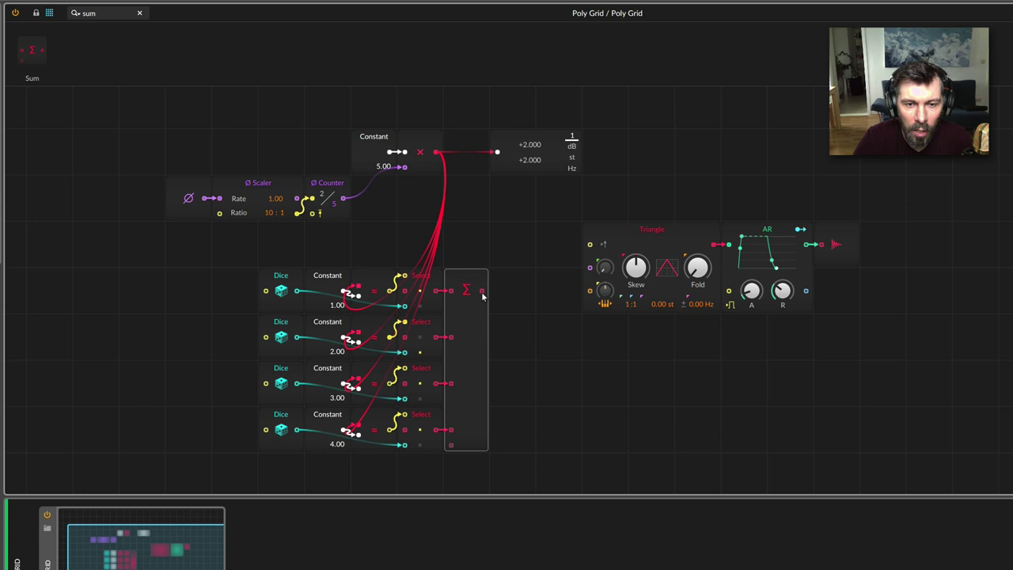
left_click_drag(482, 291, 589, 290)
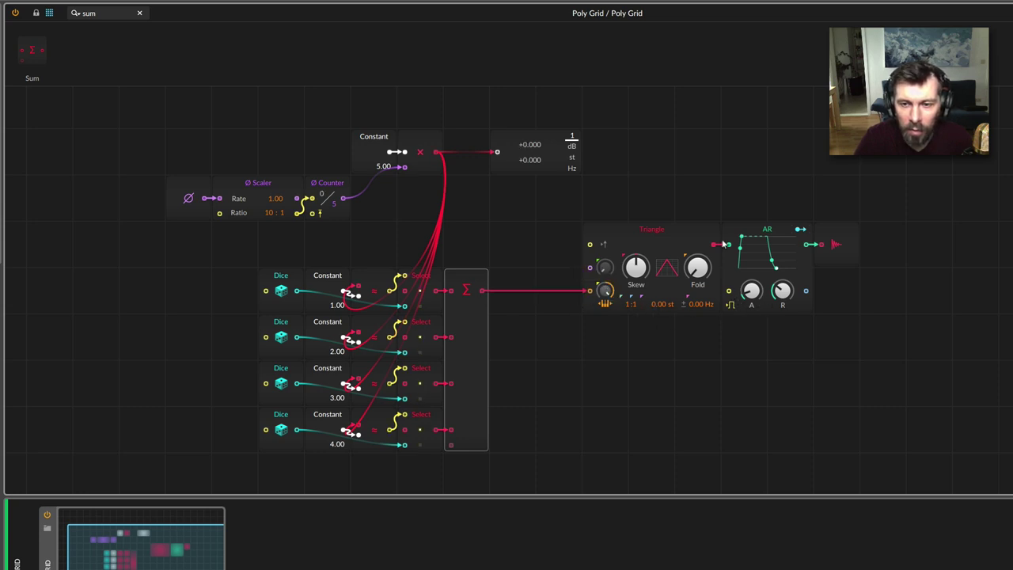
left_click(760, 232)
key("Delete")
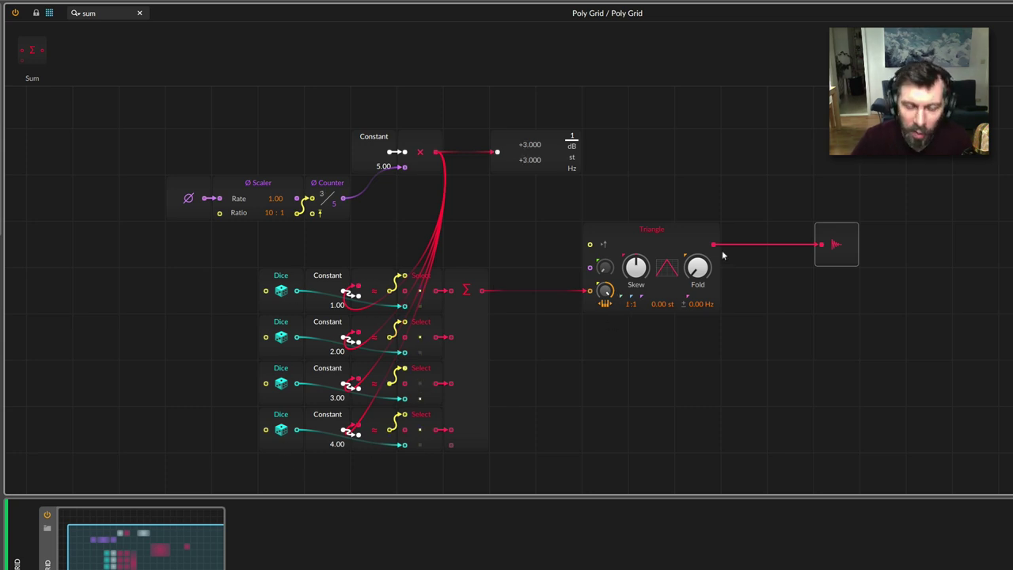
- Restore the AR envelope and add a Trigger module cabled to all four Dice inputs
key("ctrl+v")
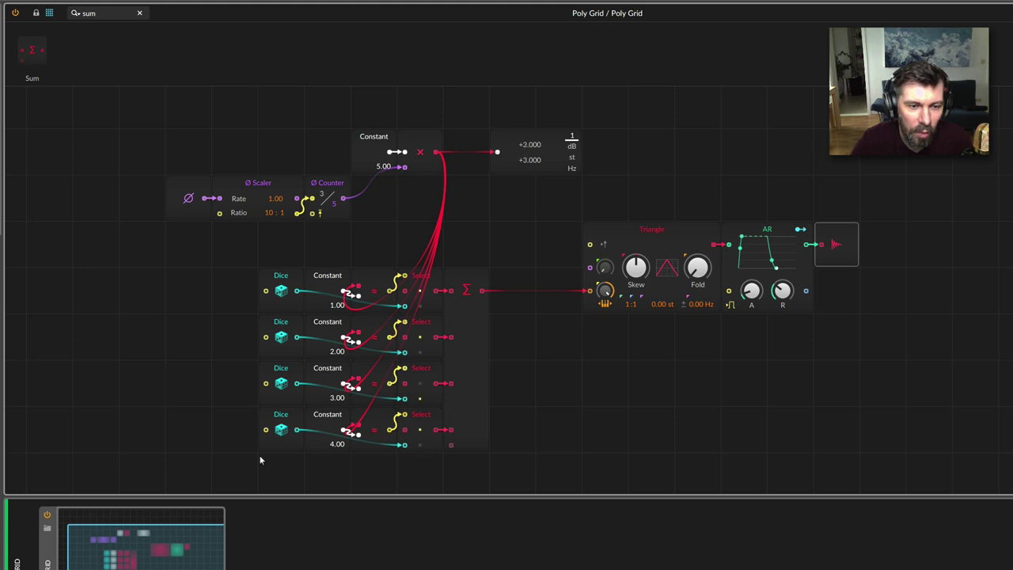
type("t")
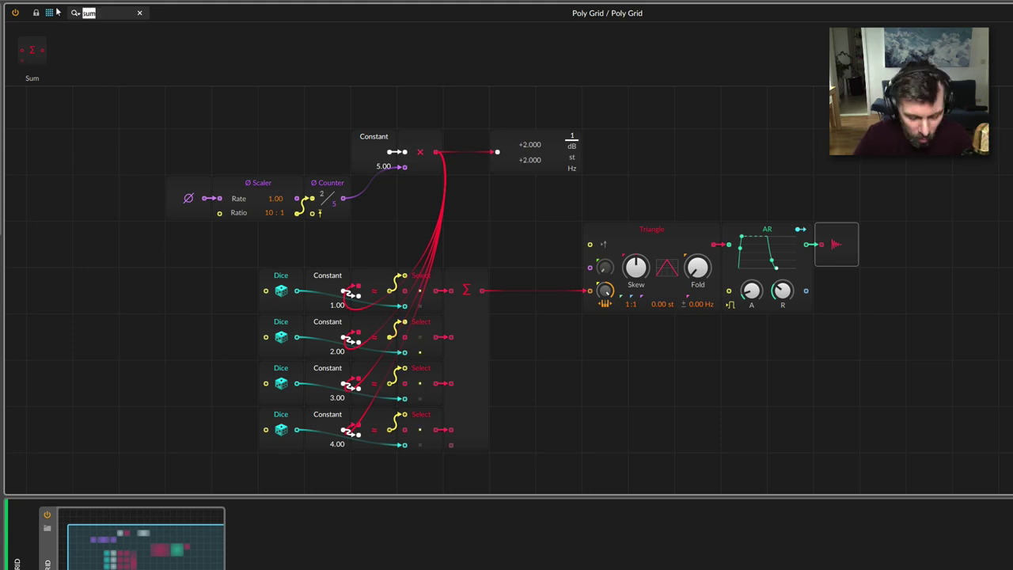
key("BackSpace")
type("bu")
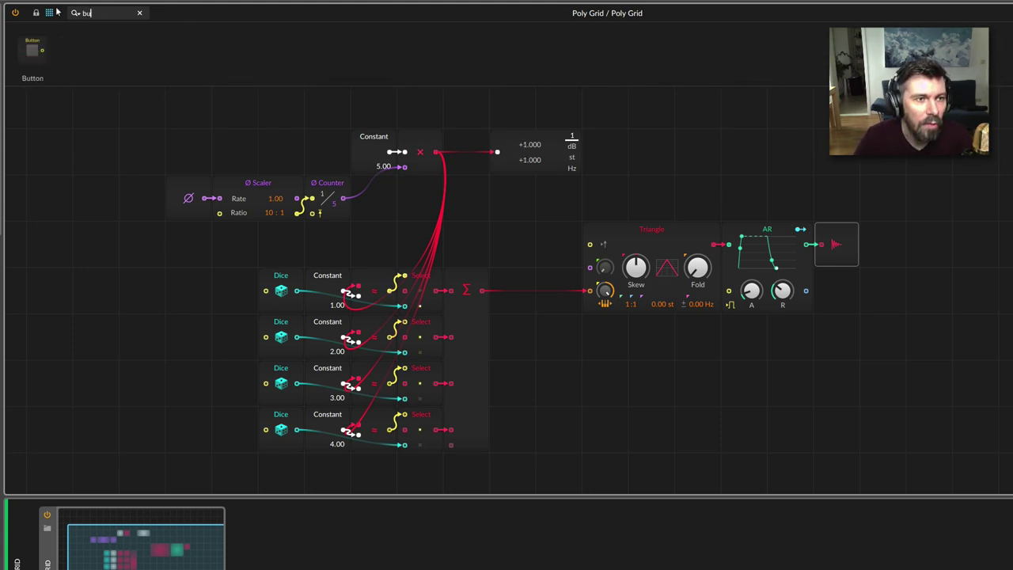
key("BackSpace")
key("BackSpace")
type("t")
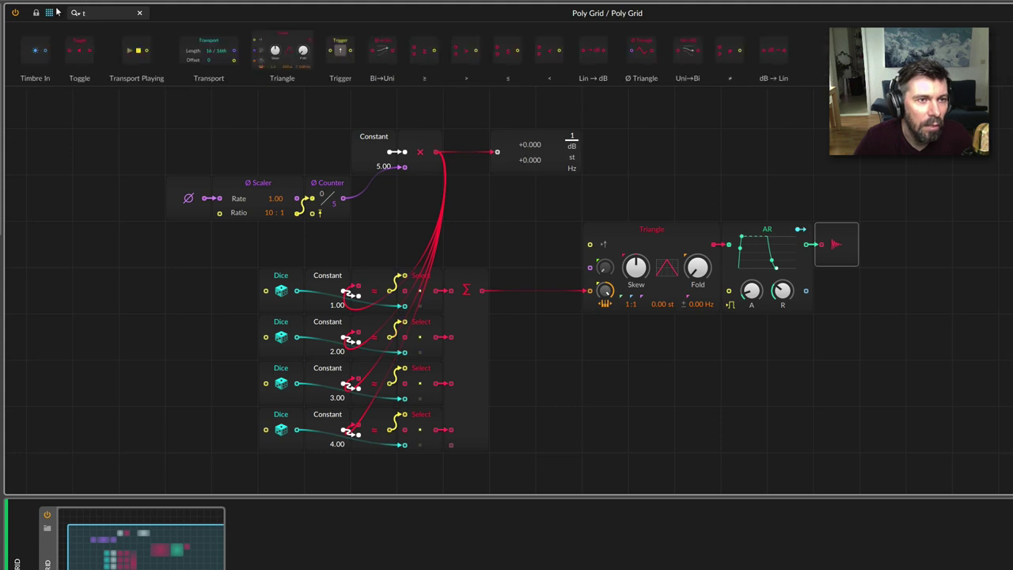
type("ri")
mouse_move(106, 50)
left_mouse_down()
mouse_move(143, 289)
mouse_move(266, 290)
left_mouse_up()
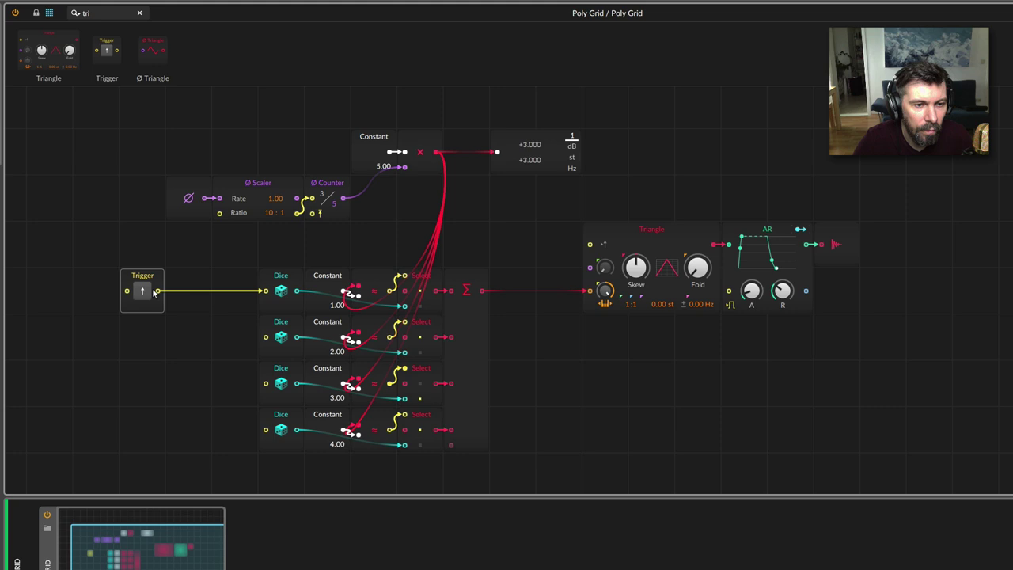
mouse_move(159, 291)
left_mouse_down()
mouse_move(266, 337)
mouse_move(266, 383)
left_mouse_up()
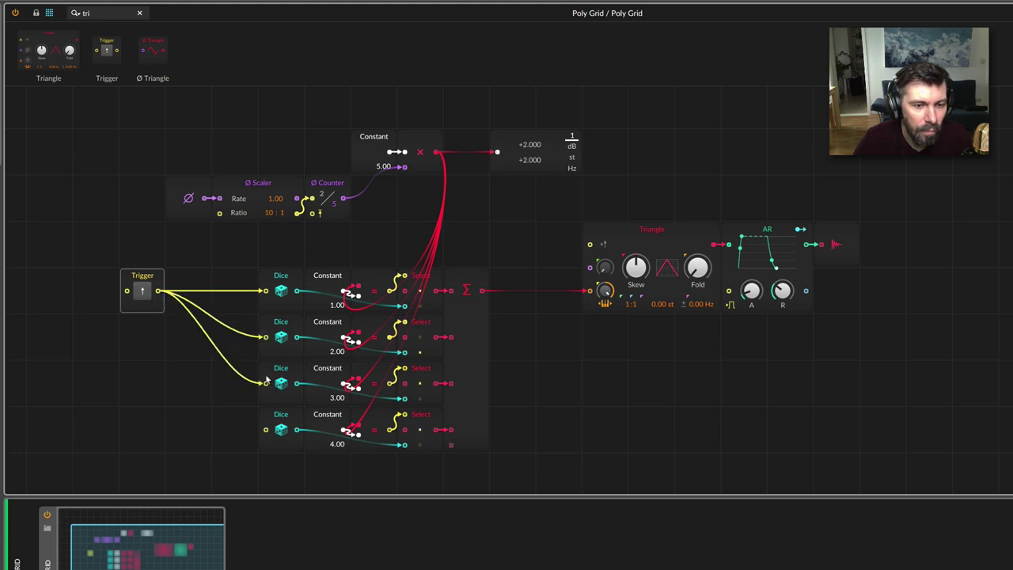
left_click_drag(159, 290, 266, 429)
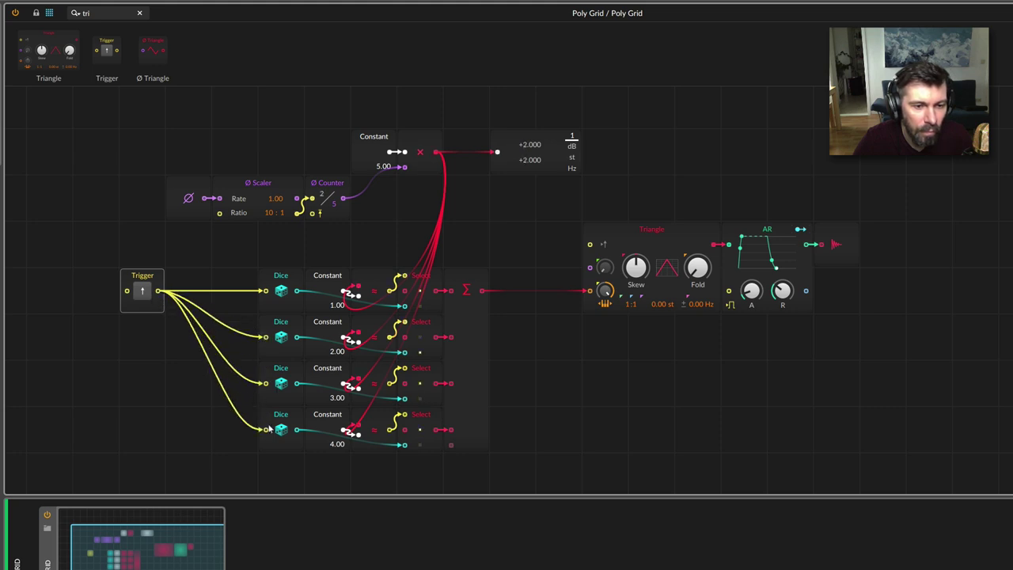
- Remove the AR envelope, move the Trigger closer to the Dice, and fire it twice
left_click(772, 234)
key("Delete")
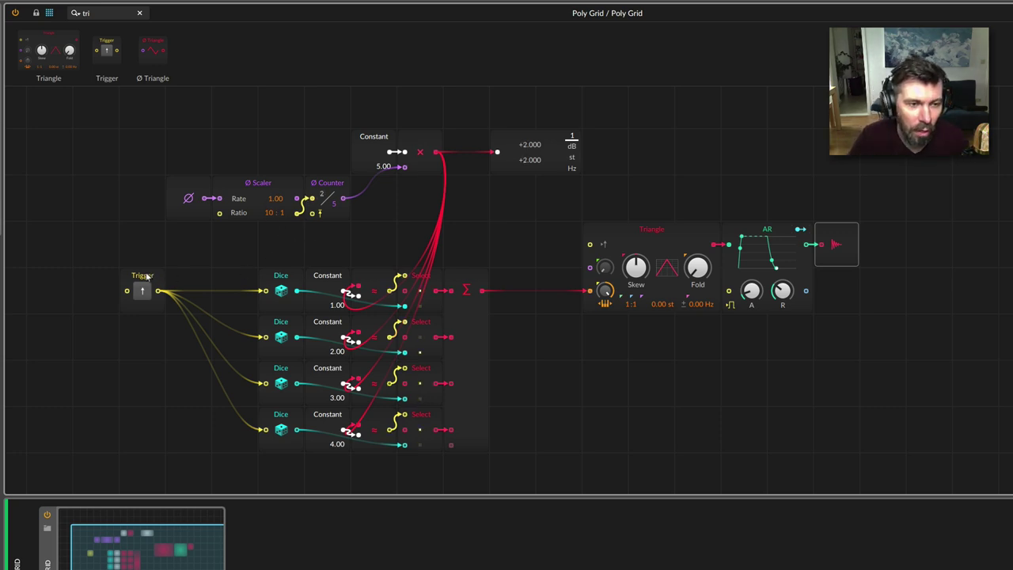
left_click_drag(145, 276, 192, 276)
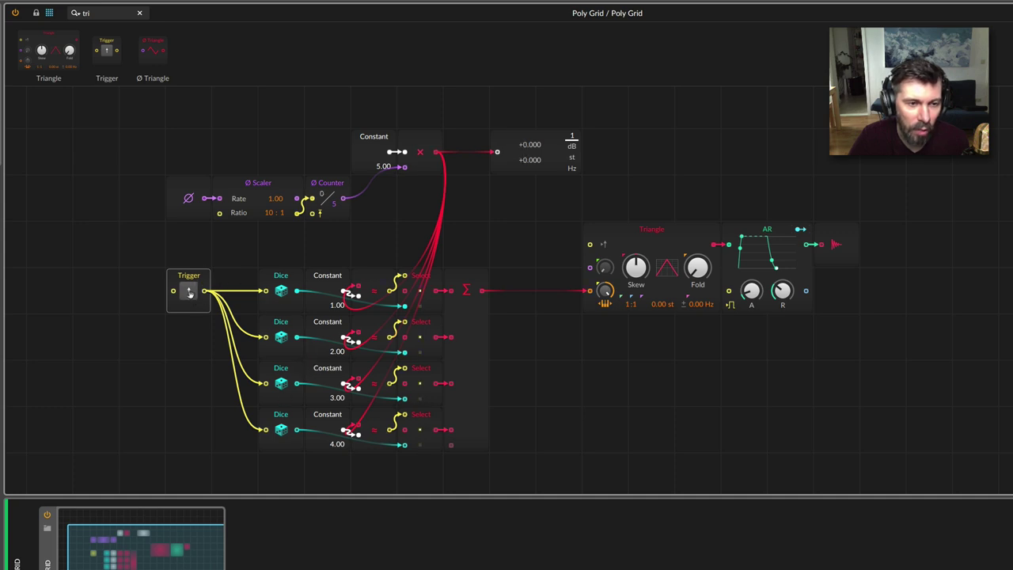
left_click(195, 296)
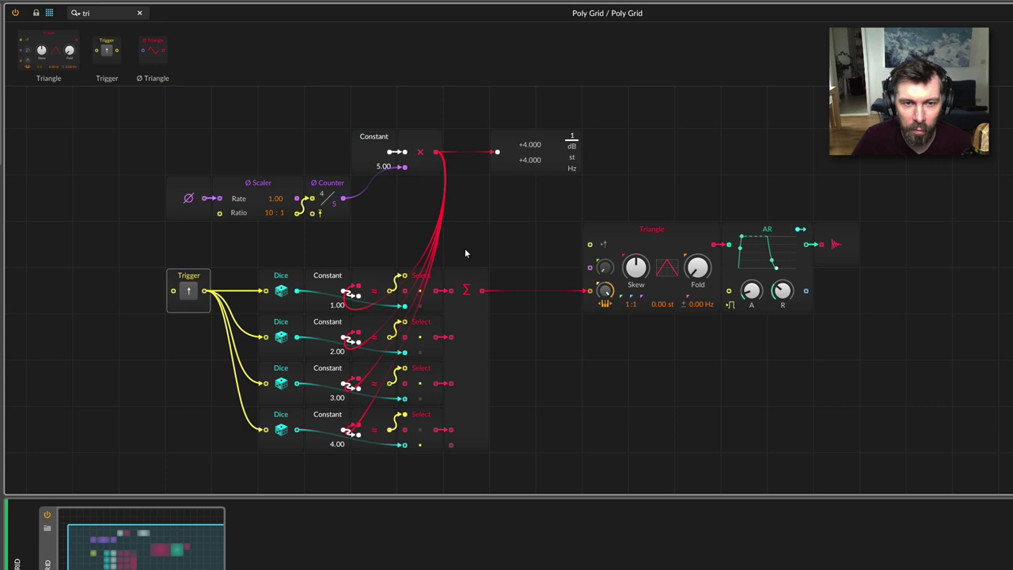
left_click(194, 293)
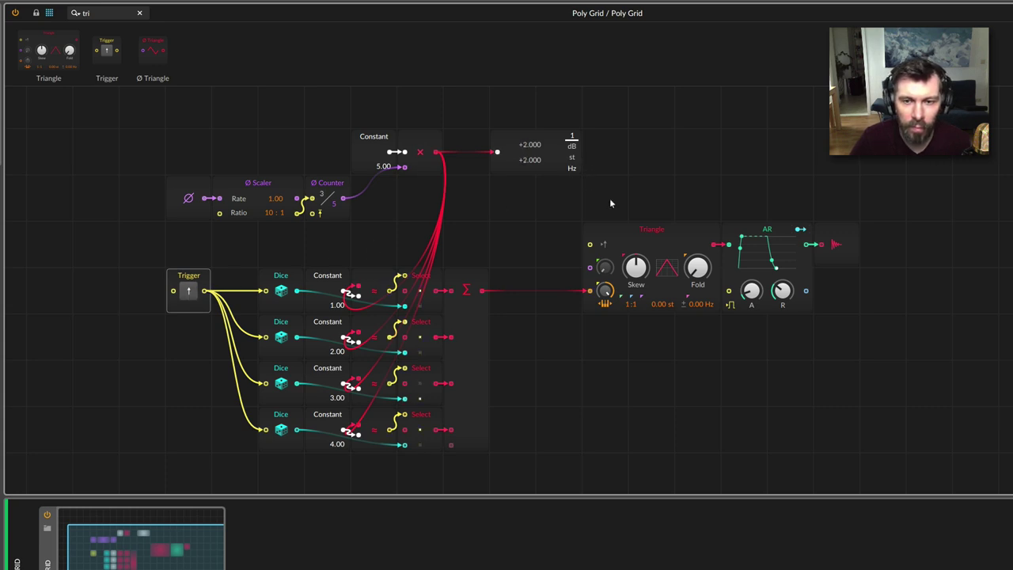
- Delete and restore the AR envelope, then fire the Trigger twice more to re-roll the steps
left_click(752, 228)
key("Delete")
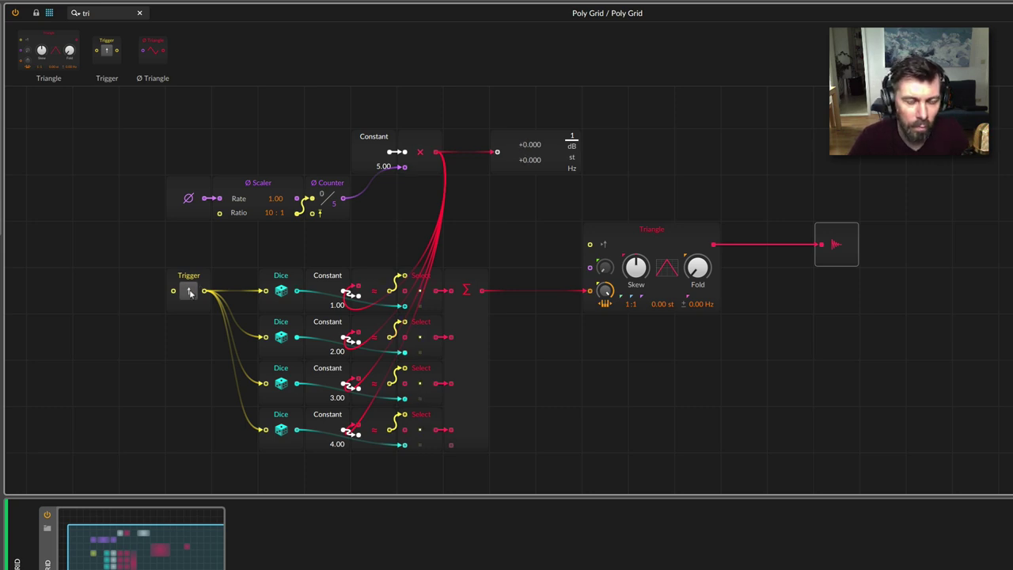
key("ctrl+z")
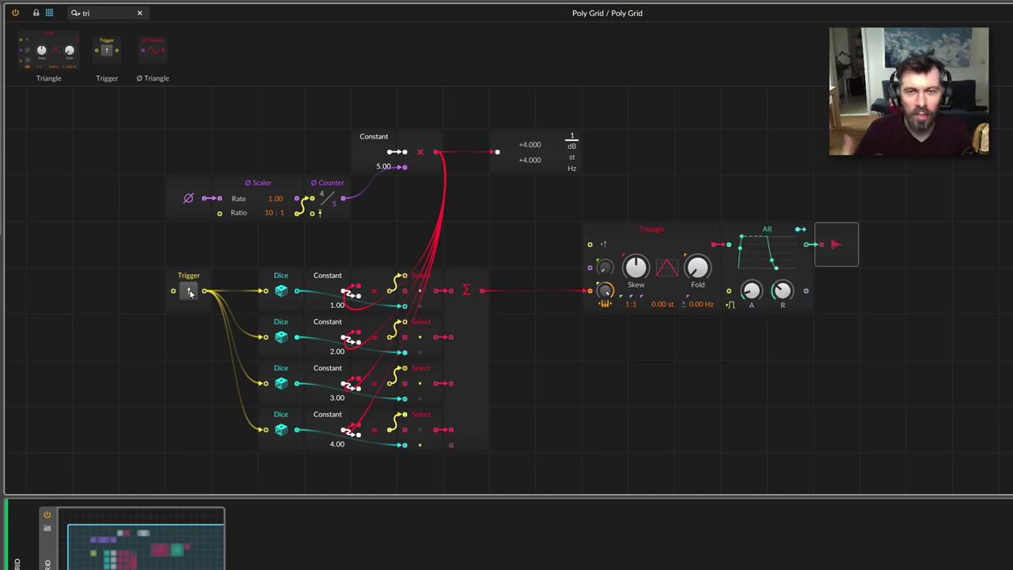
left_click(190, 293)
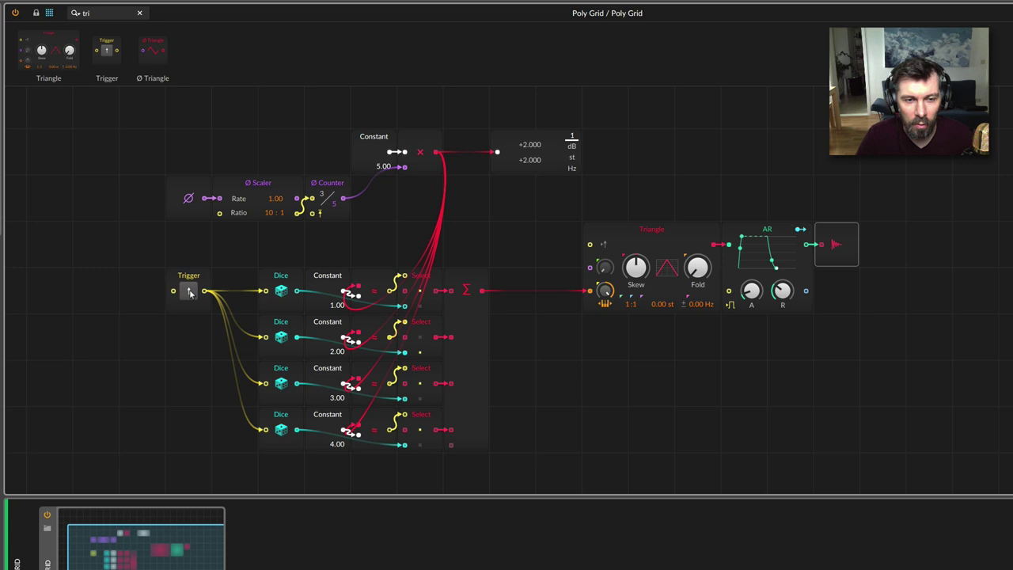
left_click(190, 293)
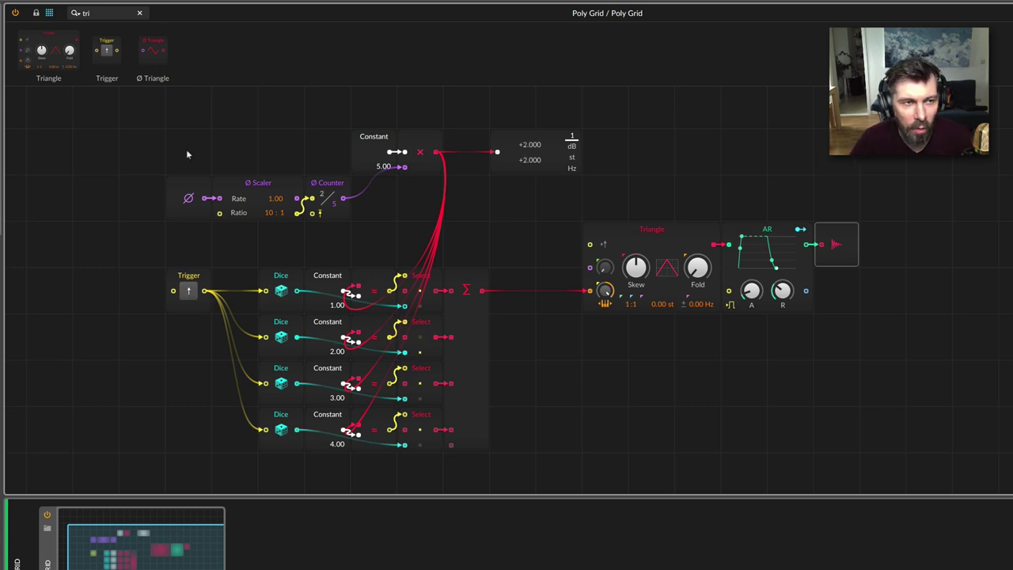
key("BackSpace")
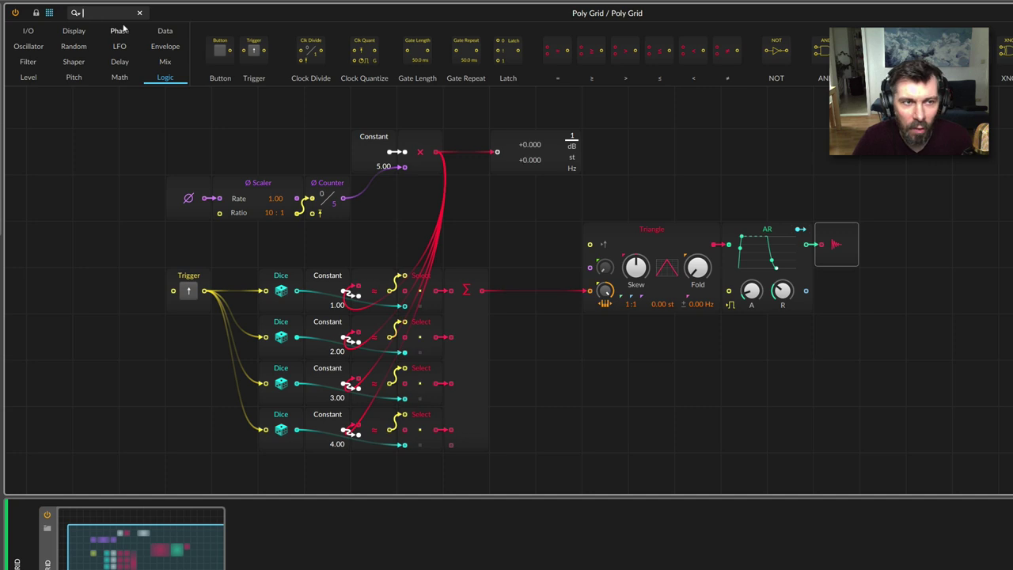
- Insert a Pitch Scaler between the Sum and the Triangle oscillator, shifting modules right for room
left_click(76, 32)
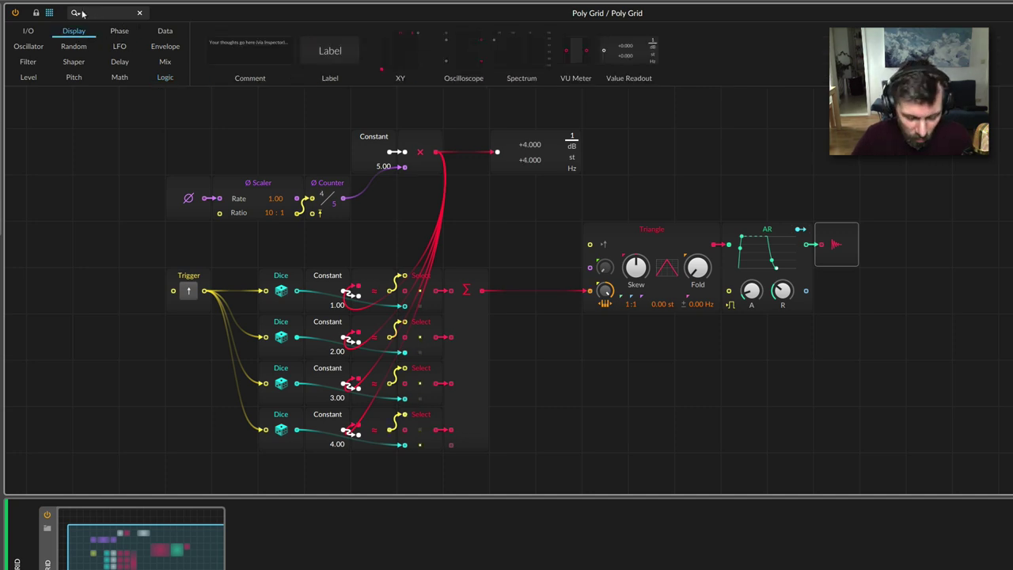
type("scal")
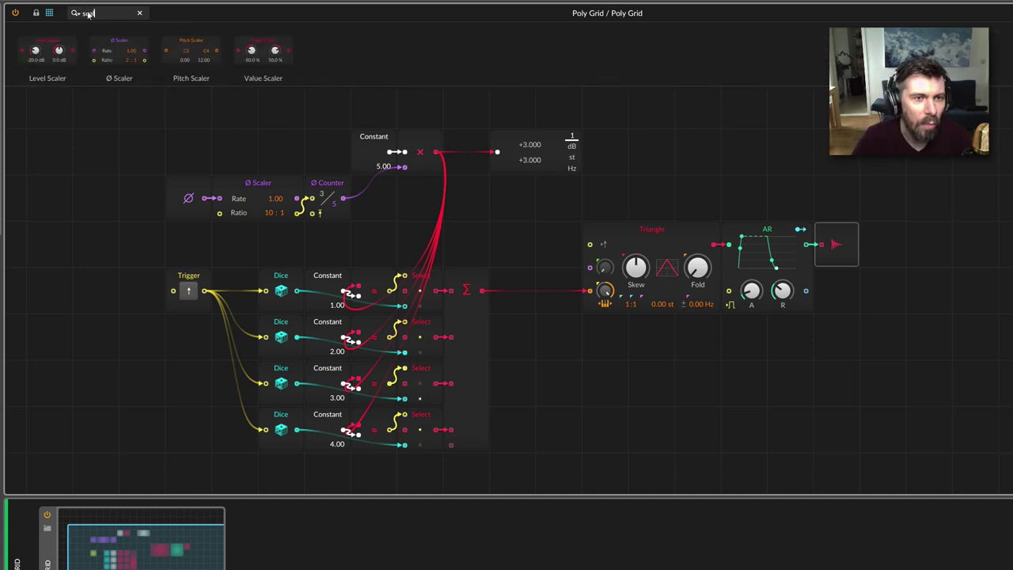
left_click_drag(203, 49, 494, 294)
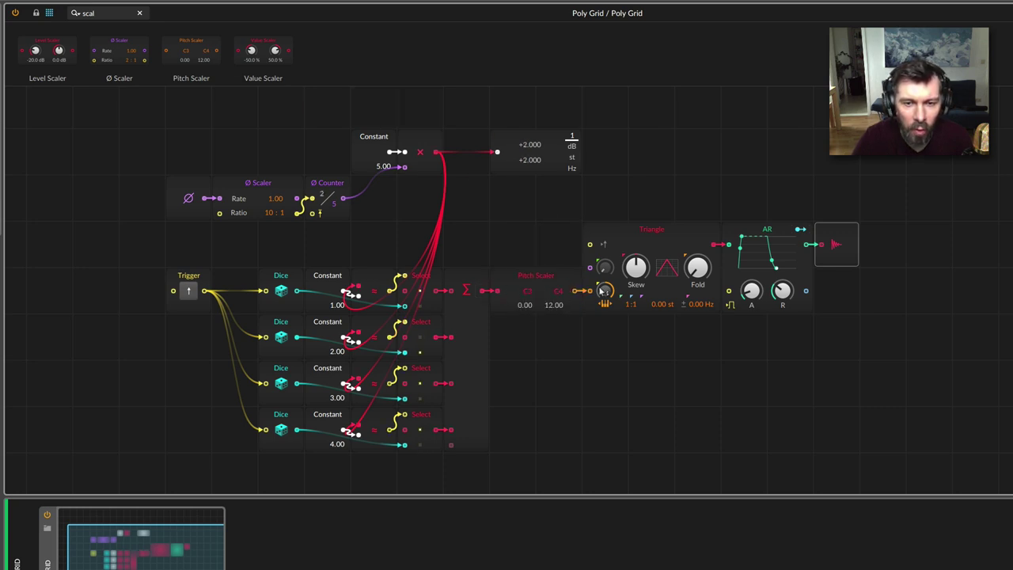
mouse_move(869, 305)
left_mouse_down()
mouse_move(585, 229)
mouse_move(656, 238)
left_mouse_up()
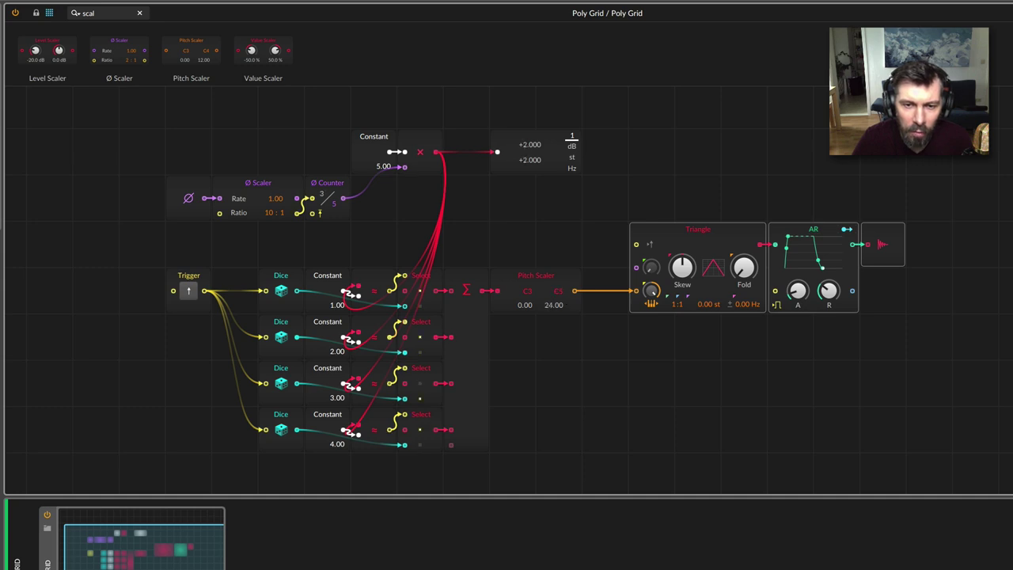
- Remove the AR envelope from the chain after the Triangle oscillator
left_click(807, 235)
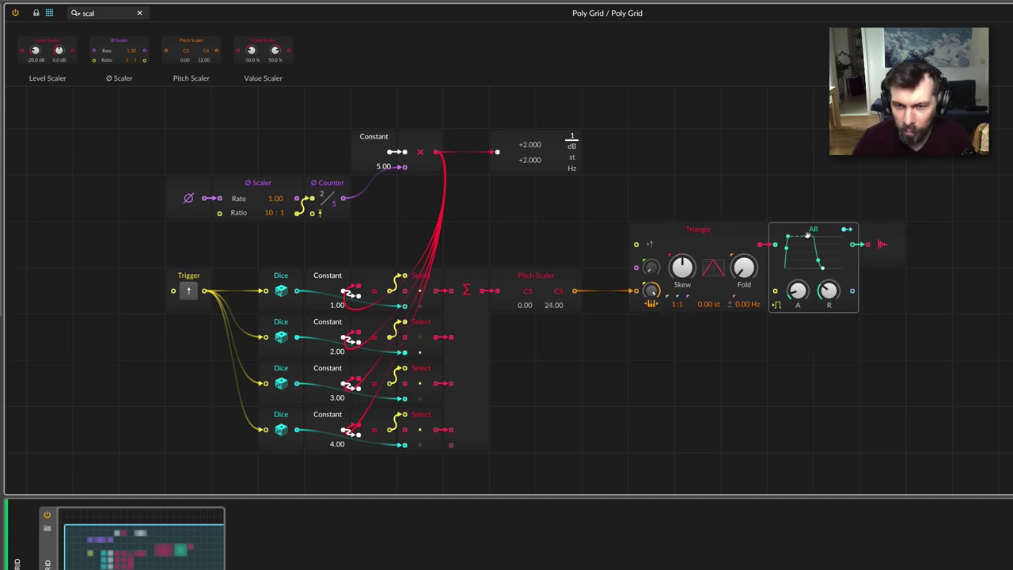
key("Delete")
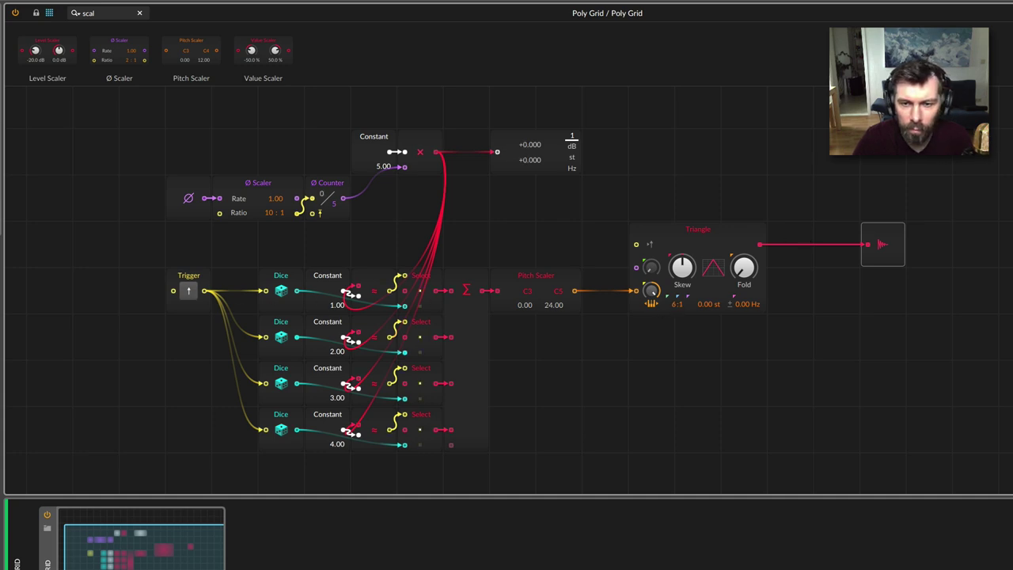
scroll(673, 309, "up", 2)
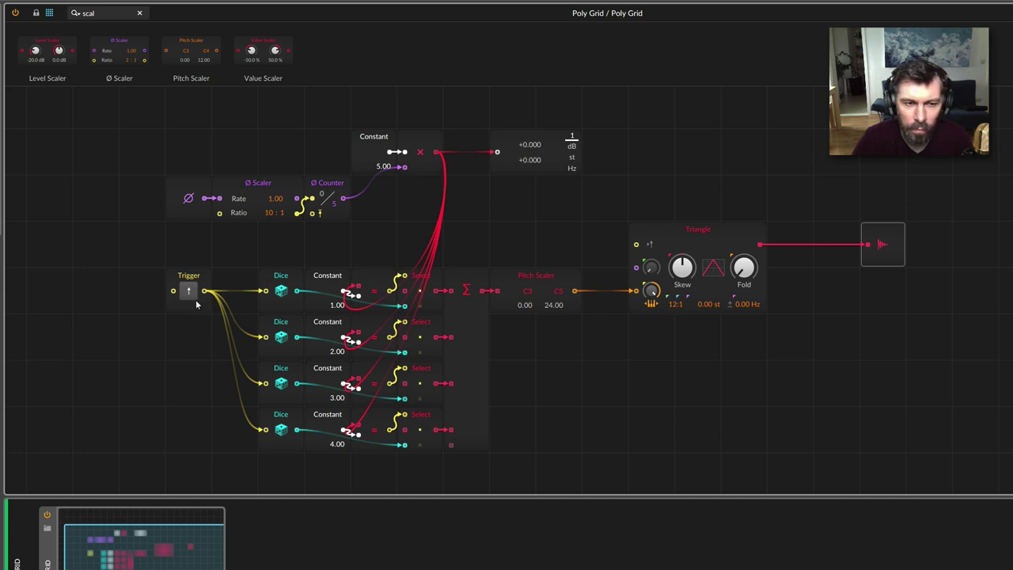
left_click(797, 274)
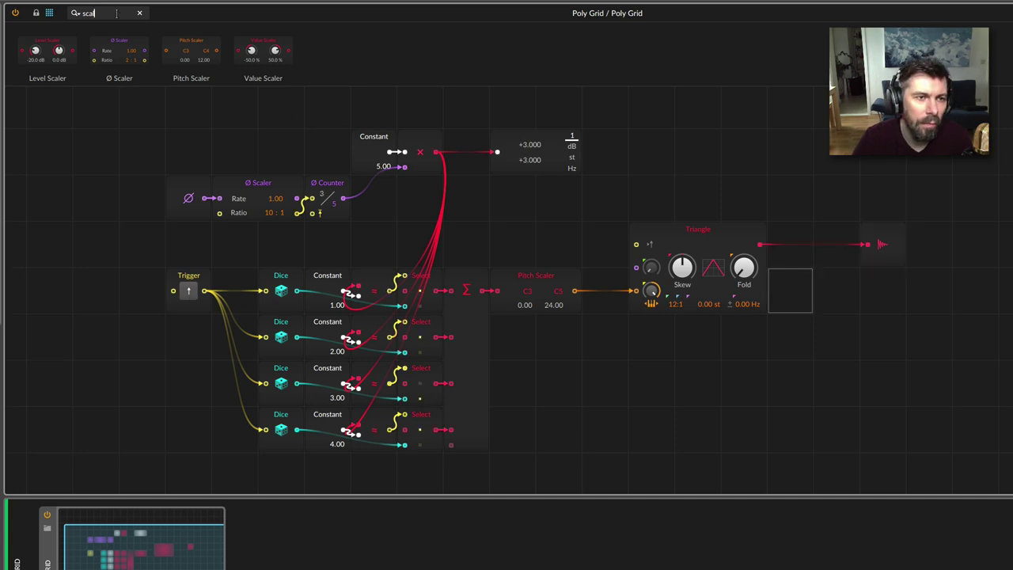
- Add an AR envelope after the Triangle oscillator
key("BackSpace")
key("BackSpace")
key("BackSpace")
type("env")
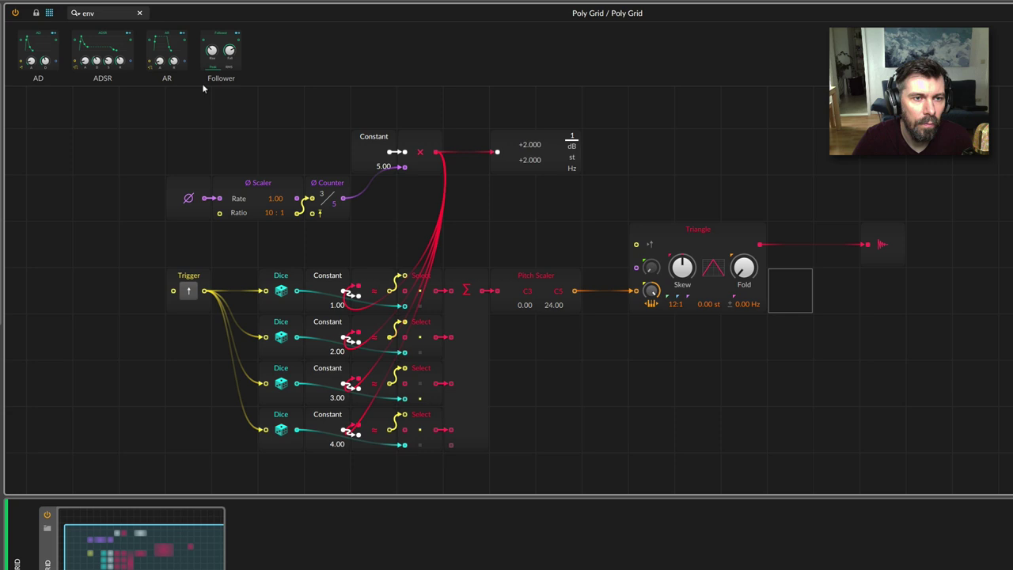
left_click_drag(182, 61, 799, 273)
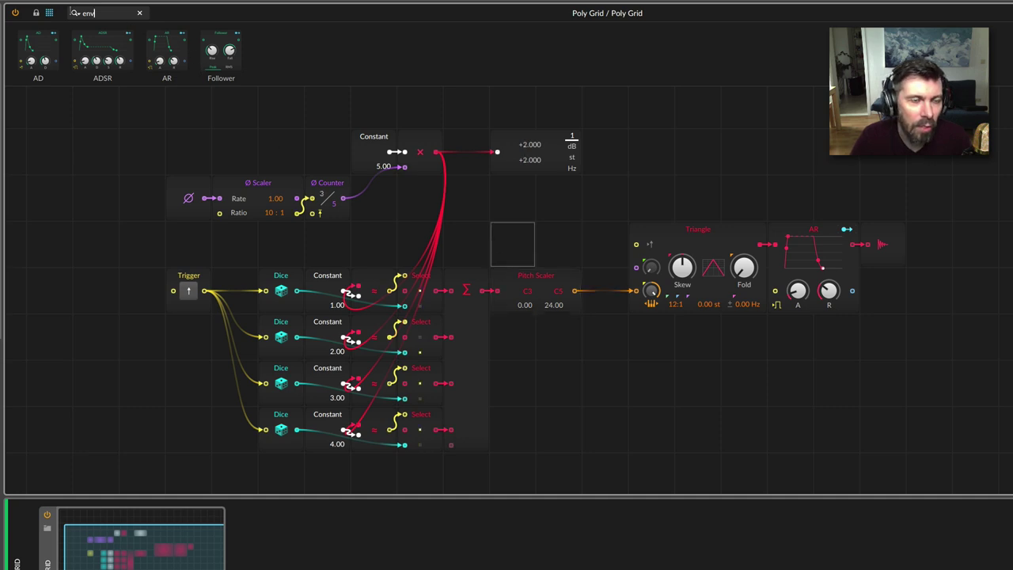
- Insert a Pitch Quantize between the Pitch Scaler and the Triangle oscillator
left_click(64, 14)
key("BackSpace")
type("pitch")
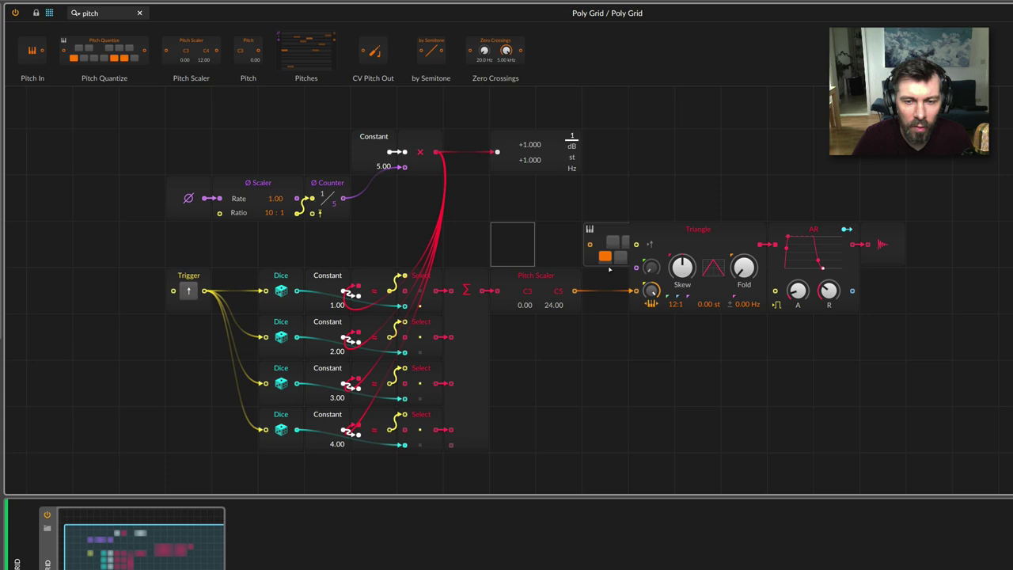
left_click_drag(609, 269, 622, 311)
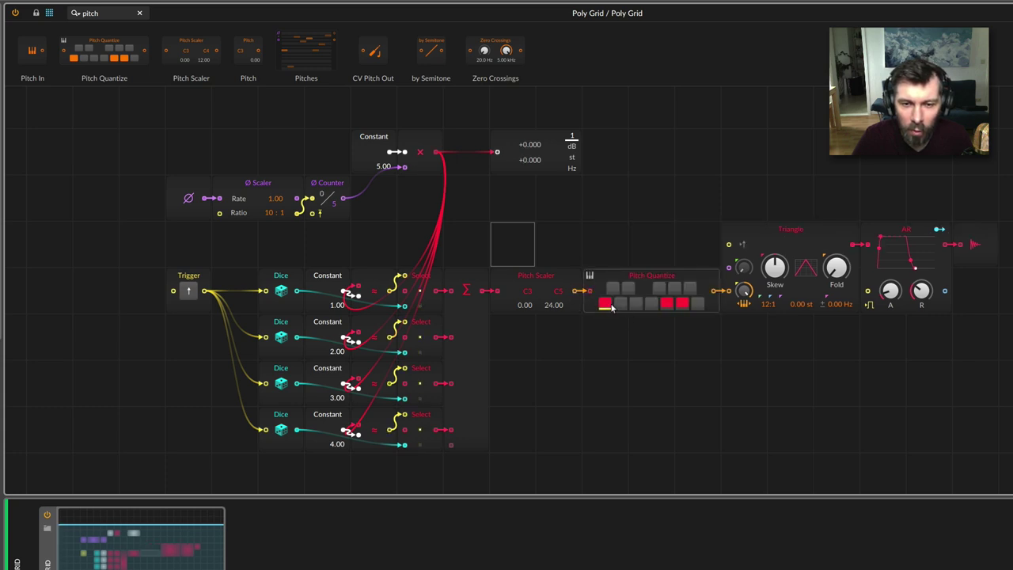
- Toggle several Pitch Quantize keys to choose which scale notes are allowed
left_click(620, 305)
left_click(636, 305)
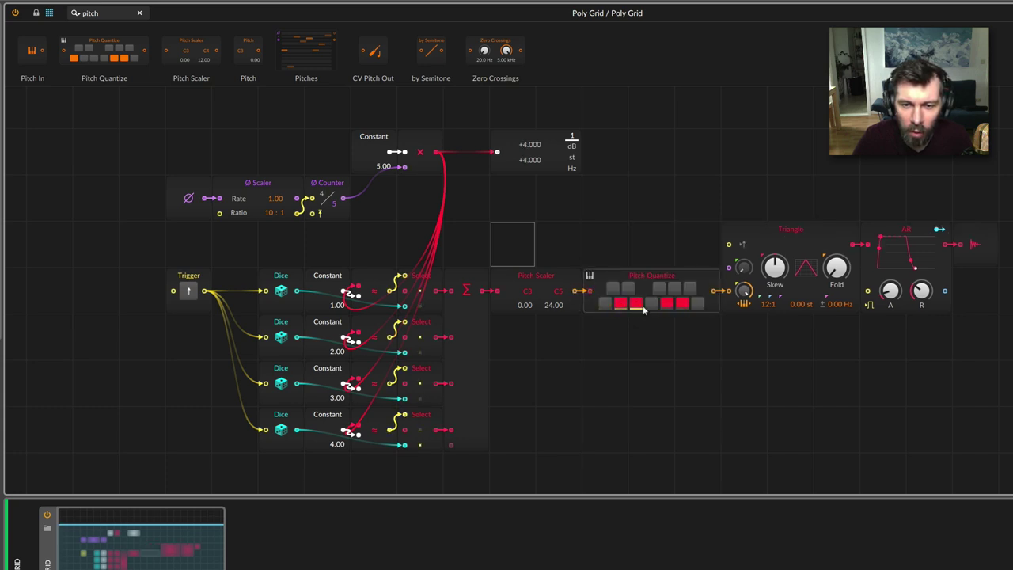
left_click(667, 305)
left_click(682, 305)
left_click(621, 305)
left_click(605, 305)
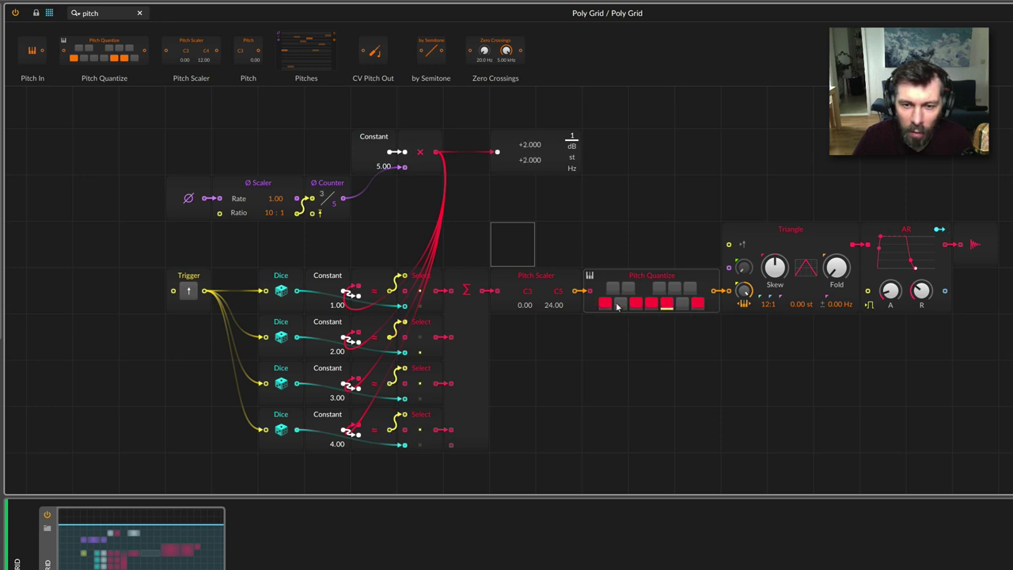
- Delete the AR envelope and swap the quantizer's E note for D
left_click(888, 232)
key("Delete")
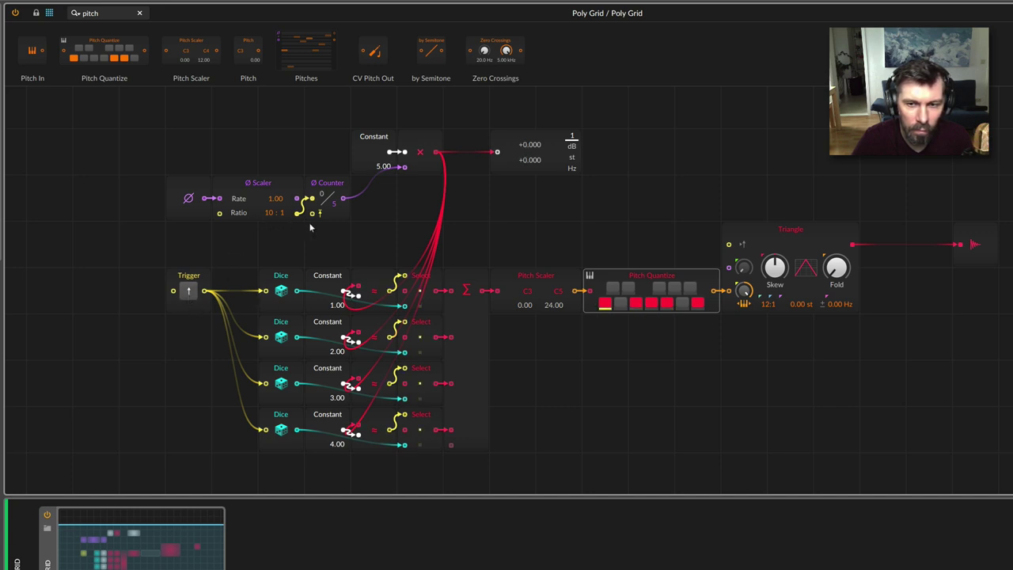
left_click(636, 303)
left_click(619, 303)
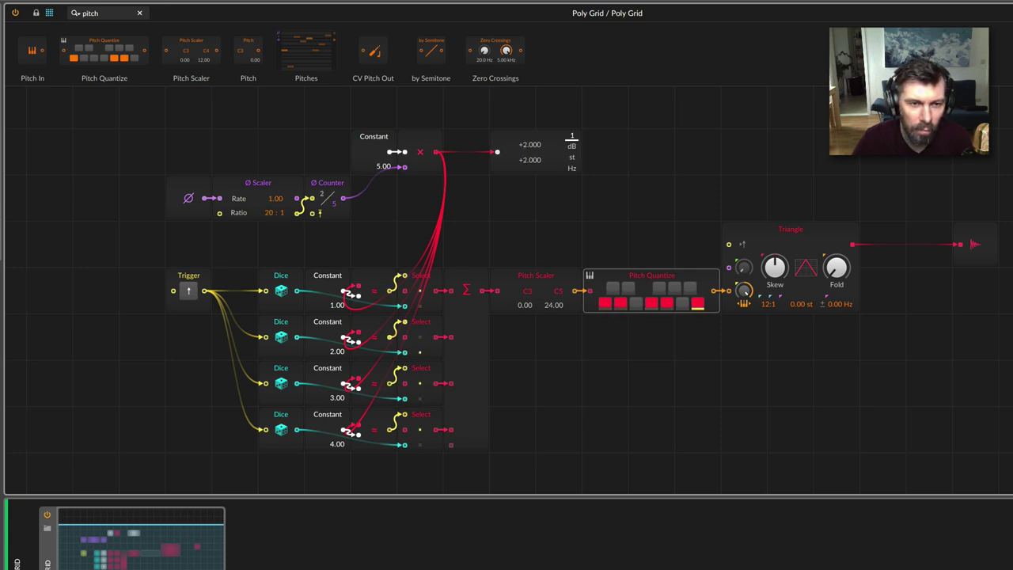
- Reroll the dice with the Trigger button and turn off the second quantizer note
left_click(192, 290)
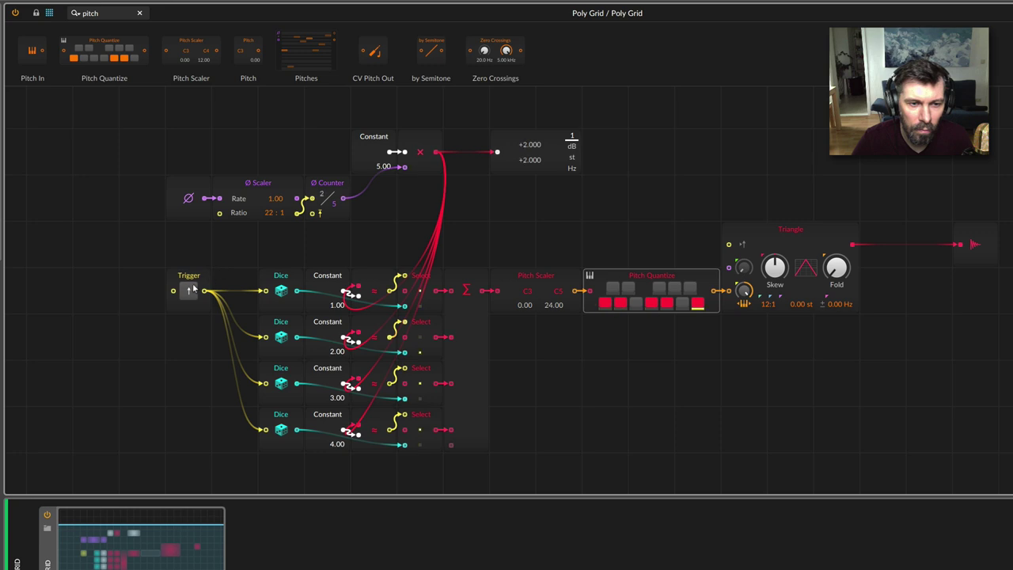
left_click(193, 289)
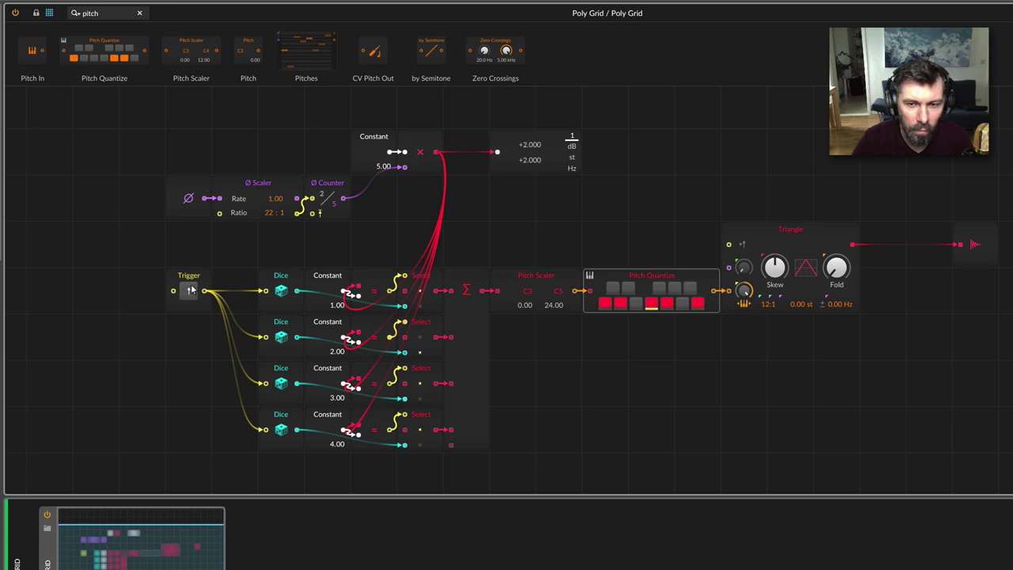
left_click(622, 306)
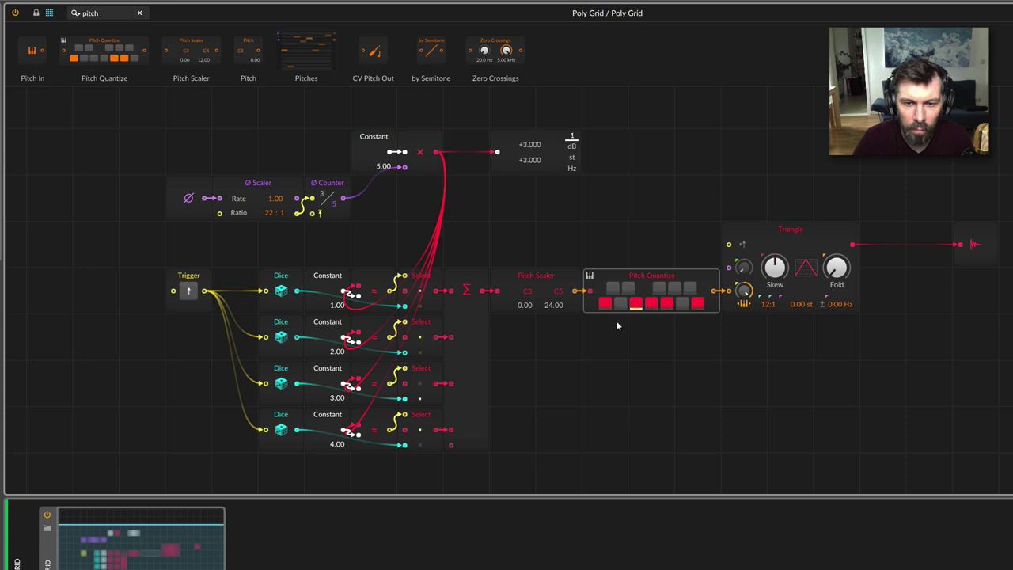
left_click(192, 292)
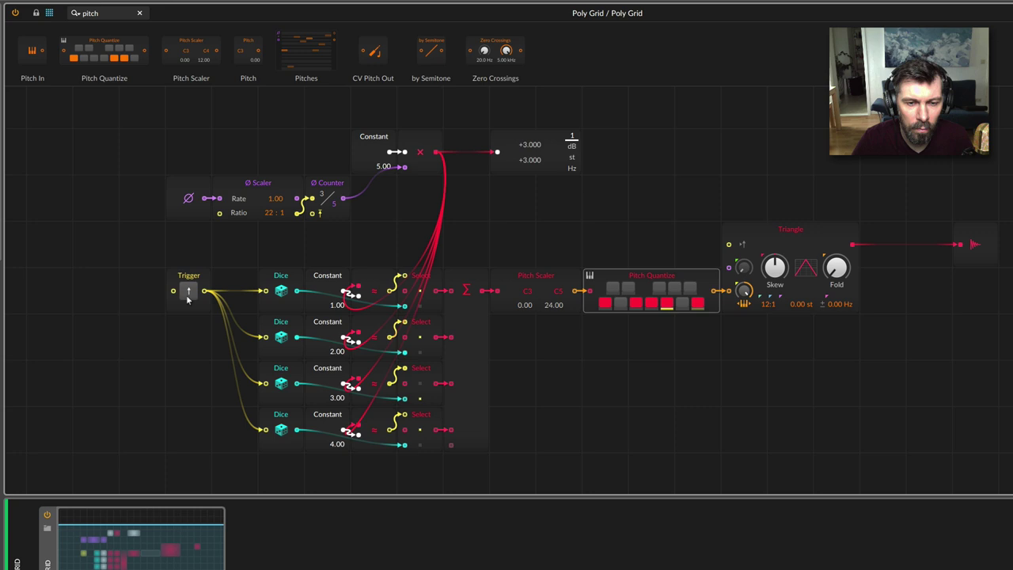
left_click(187, 293)
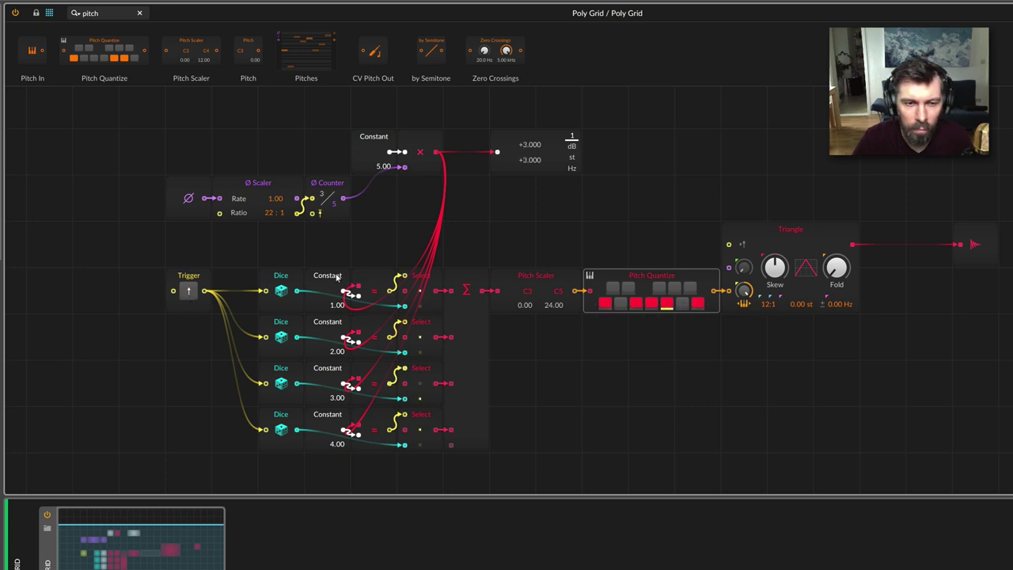
- Lower the Ø Scaler ratio to 9:1 and reroll the random step values
left_click_drag(274, 214, 274, 223)
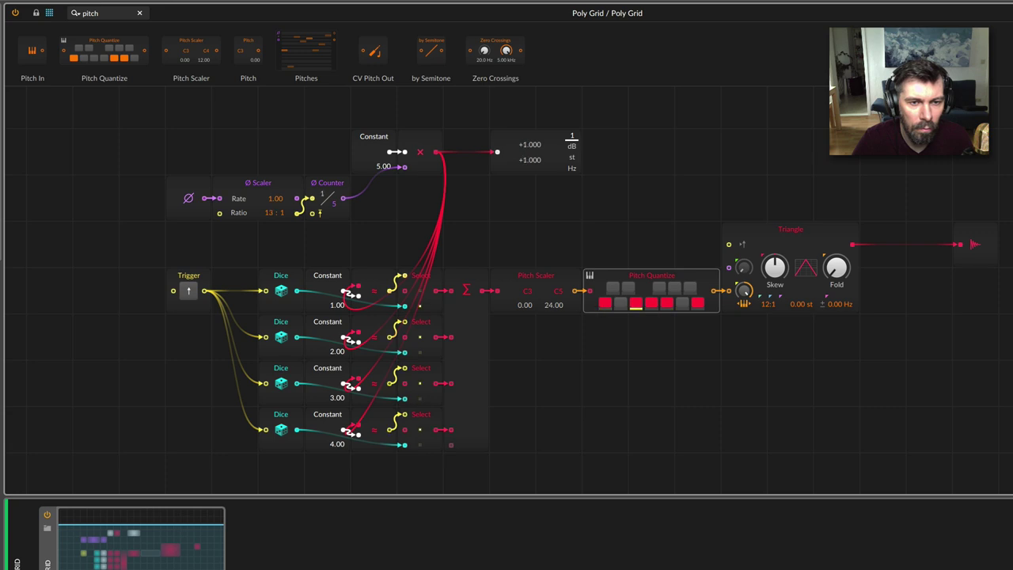
left_click(193, 291)
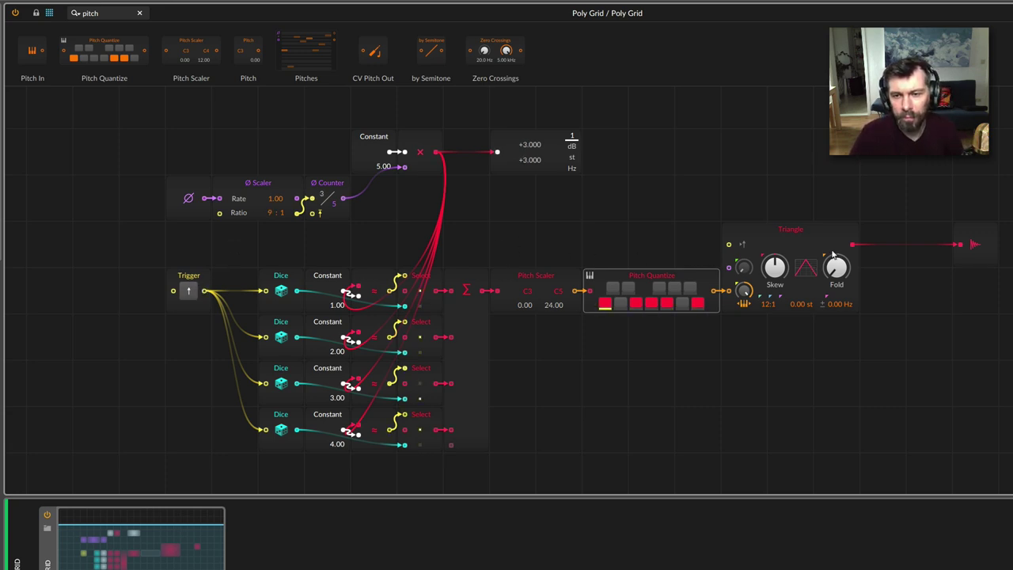
left_click(73, 13)
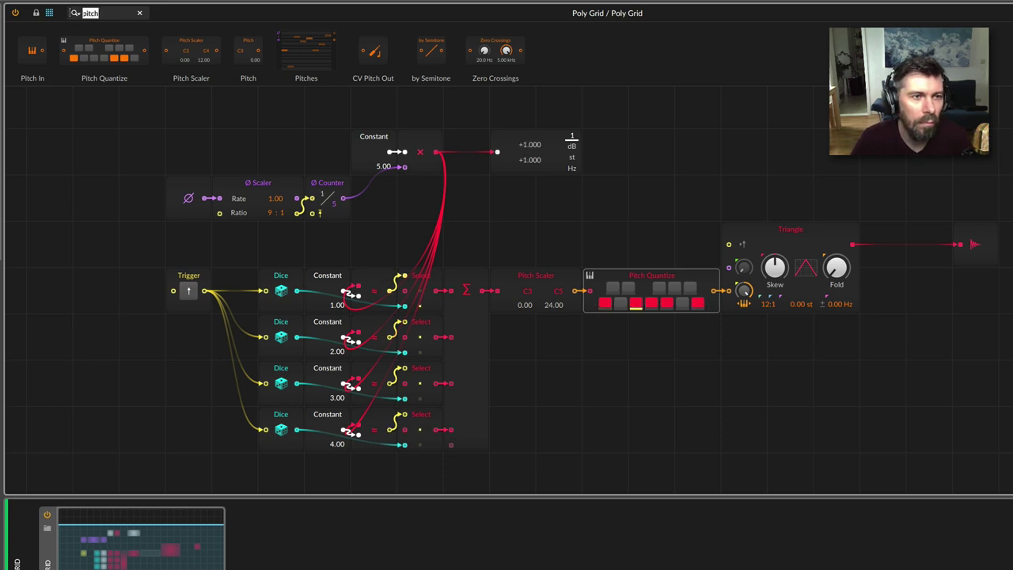
- Add an AR envelope between the Triangle oscillator and the output
type("env")
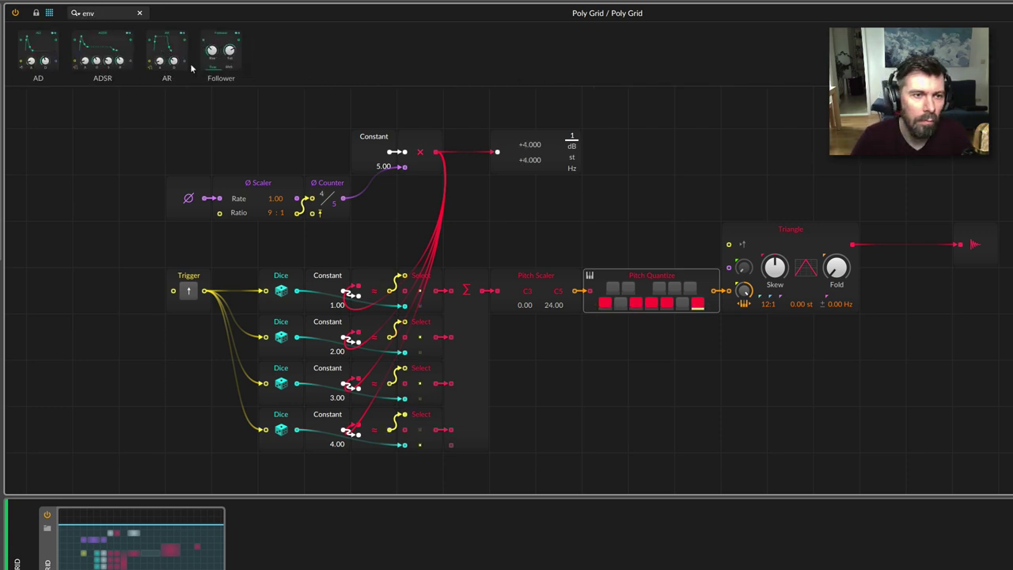
double_click(184, 57)
left_click(879, 243)
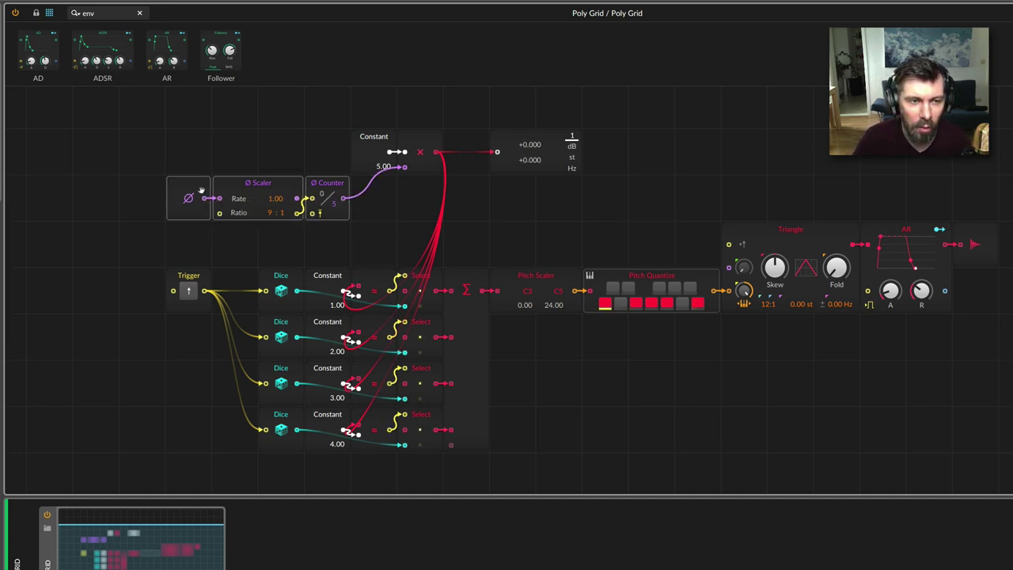
- Move the phase modules up, gate the AR from the Ø Counter, and lengthen its release
left_click_drag(286, 223, 271, 198)
left_click(271, 200)
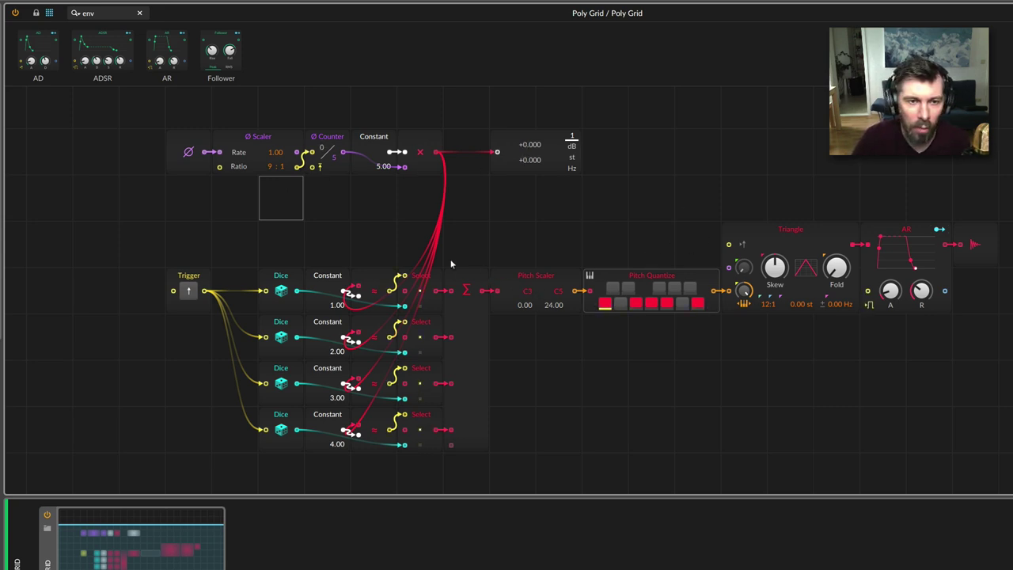
left_click_drag(299, 167, 871, 305)
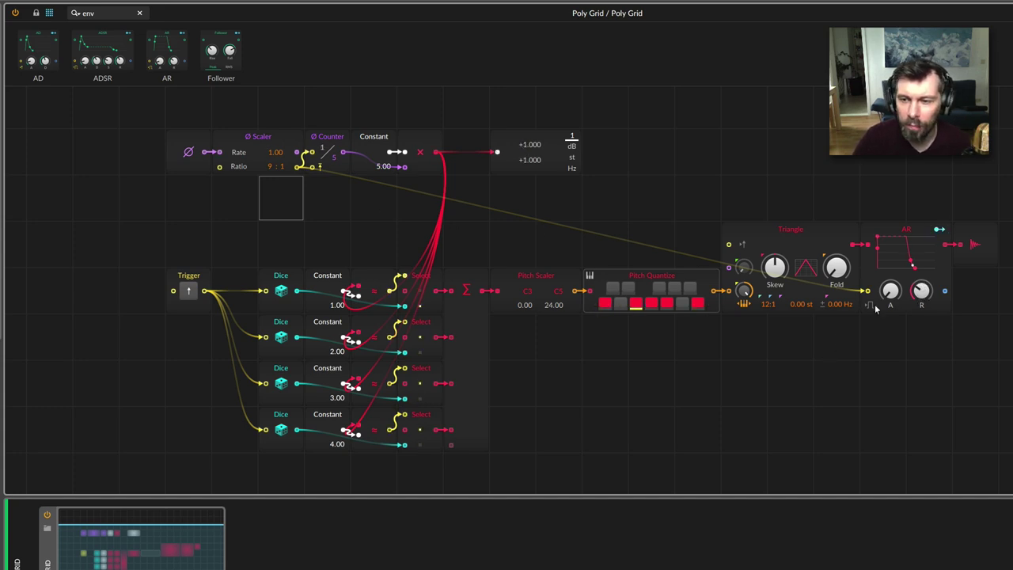
left_click_drag(921, 301, 922, 296)
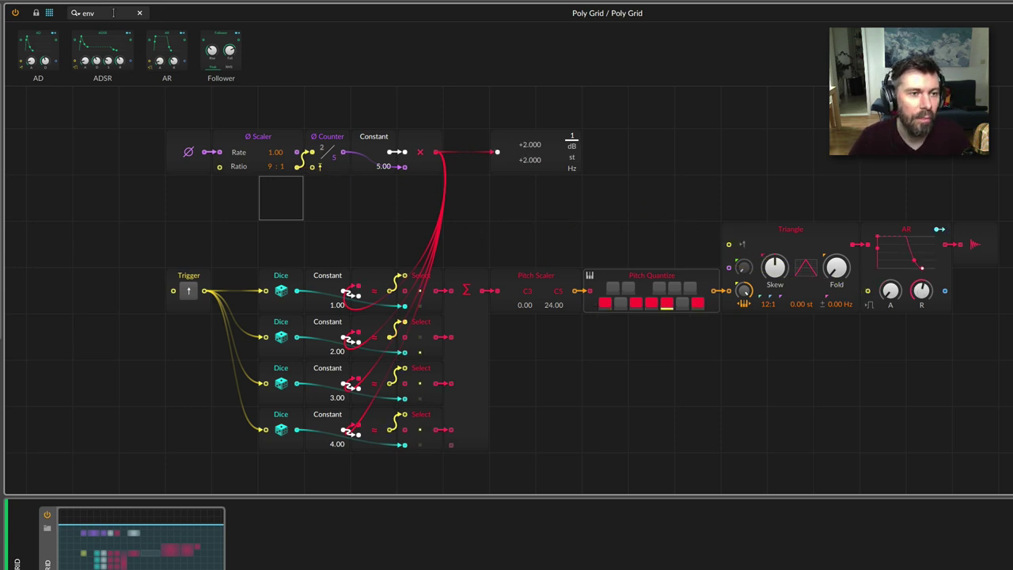
key("BackSpace")
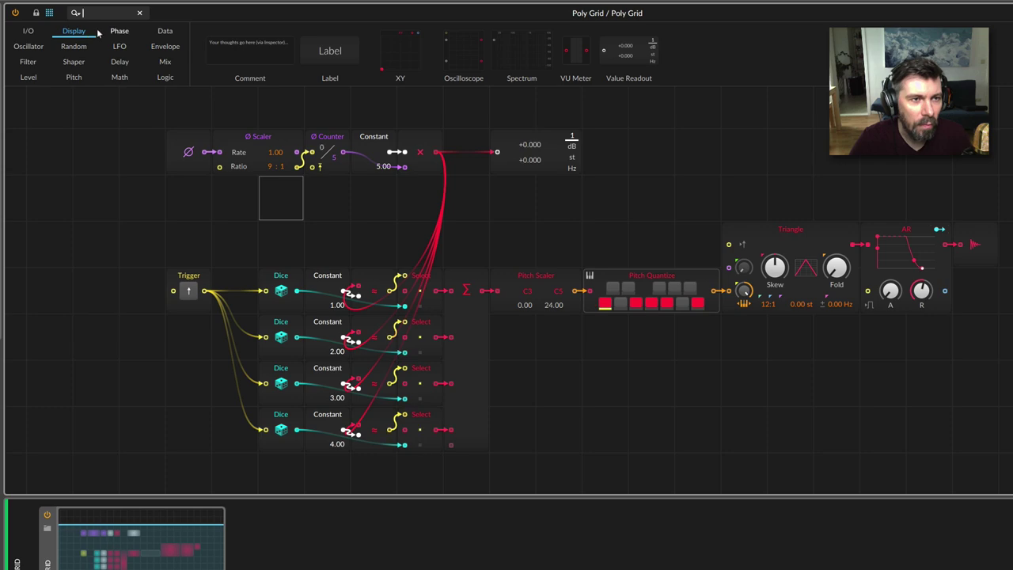
- List Math modules, read YouTube Studio comments in Firefox, then return to the Bitwig grid
left_click(134, 77)
key("super+Tab")
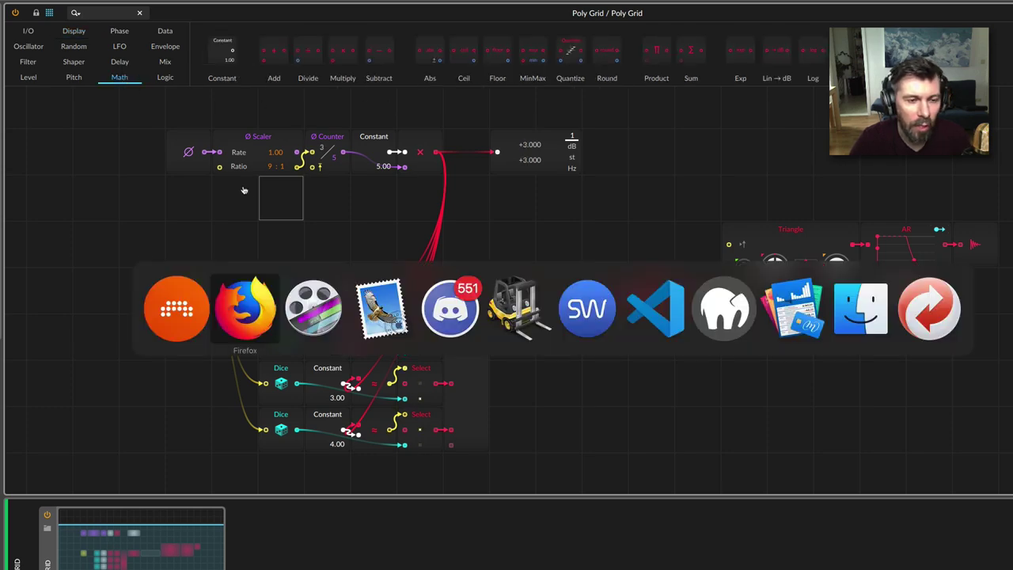
scroll(314, 253, "down", 2)
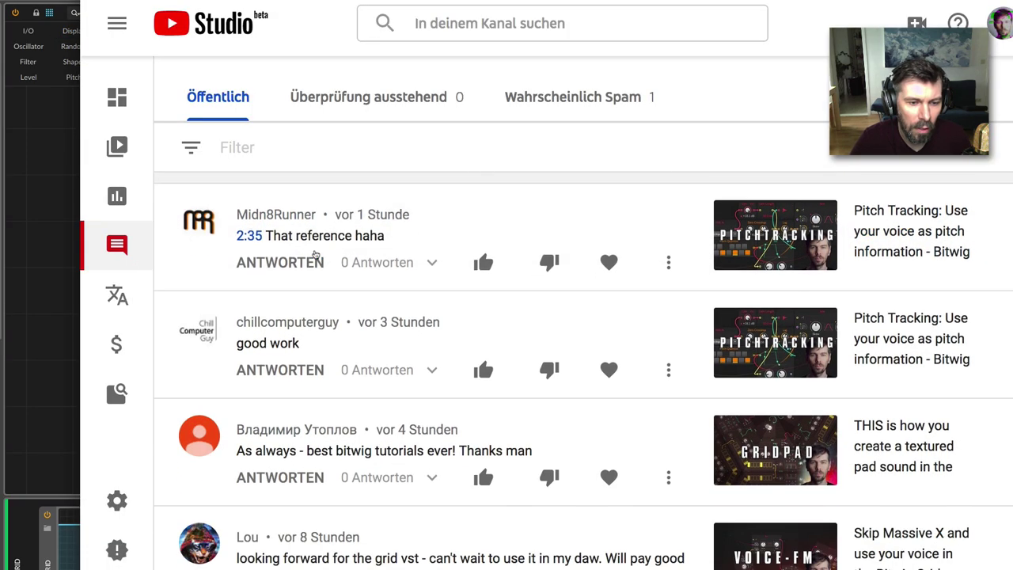
scroll(314, 253, "down", 2)
scroll(314, 253, "down", 4)
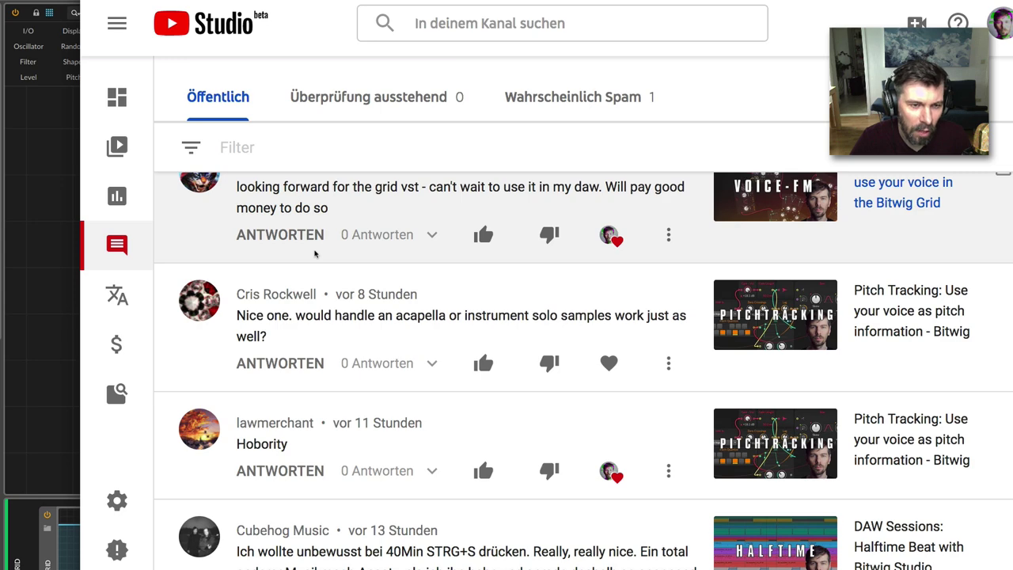
scroll(315, 253, "down", 3)
scroll(315, 253, "down", 2)
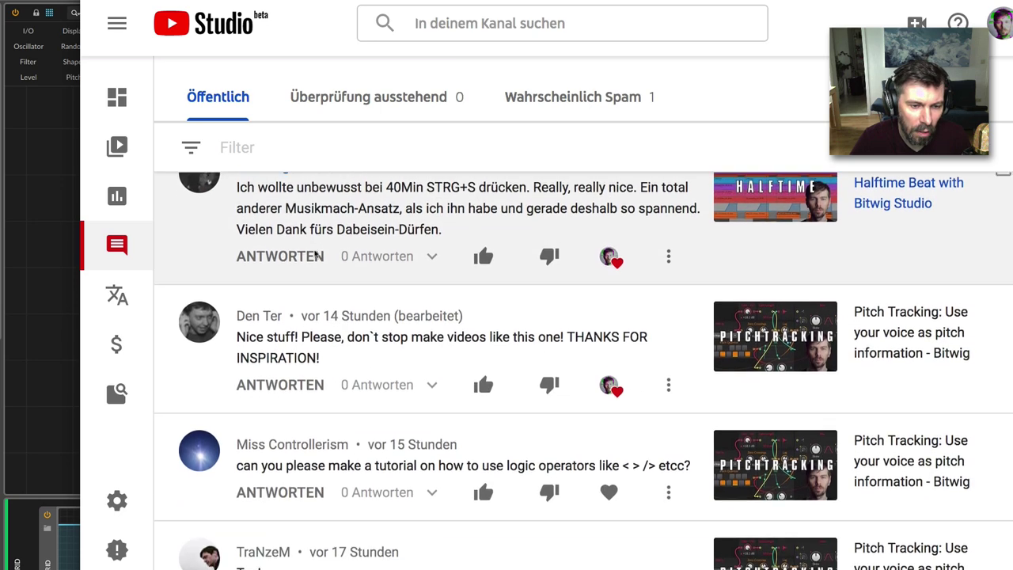
scroll(316, 253, "down", 1)
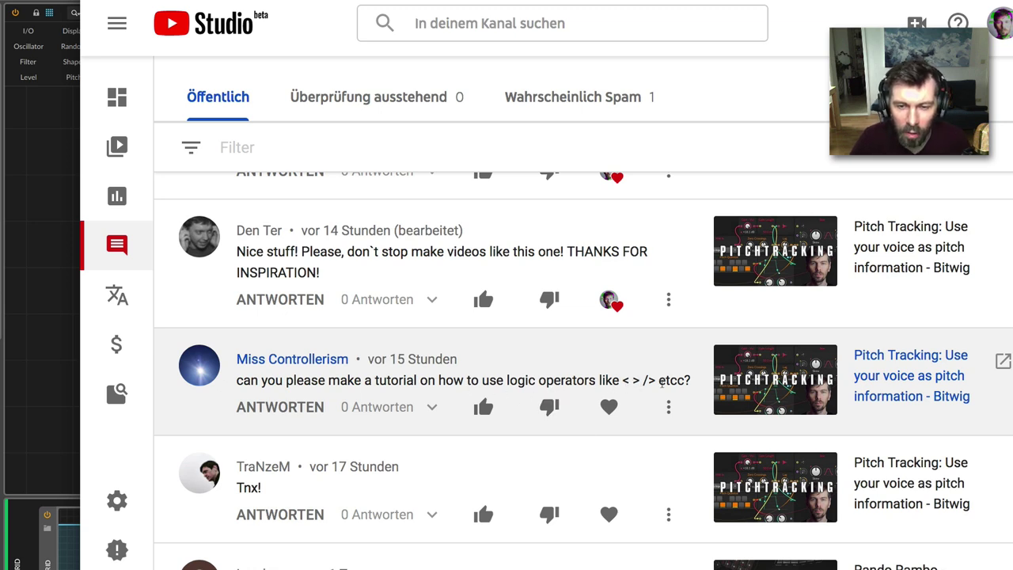
key("alt+Tab")
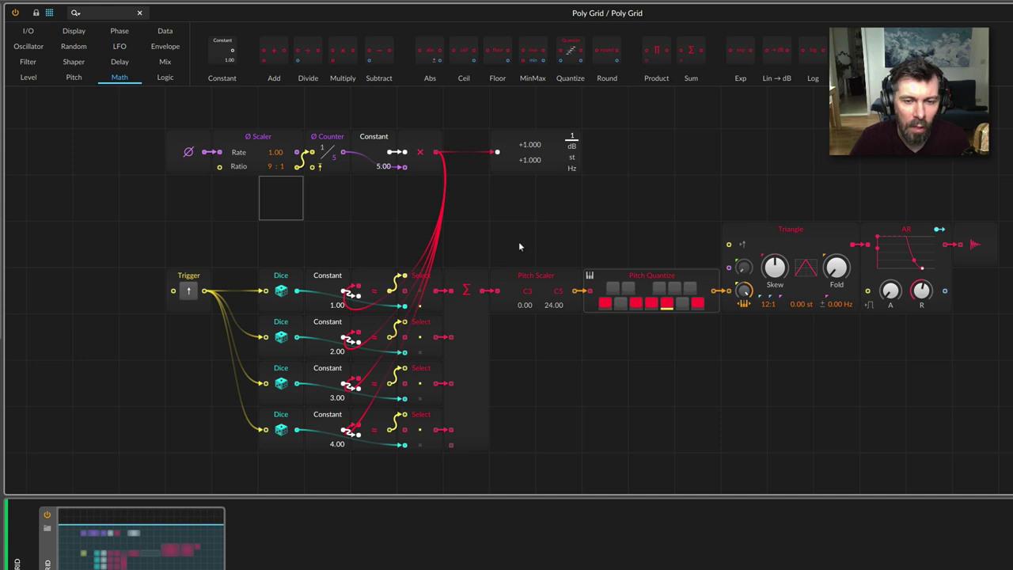
- Add a Button and an AND gate from the Logic modules, placed below the Constant readout
left_click(165, 78)
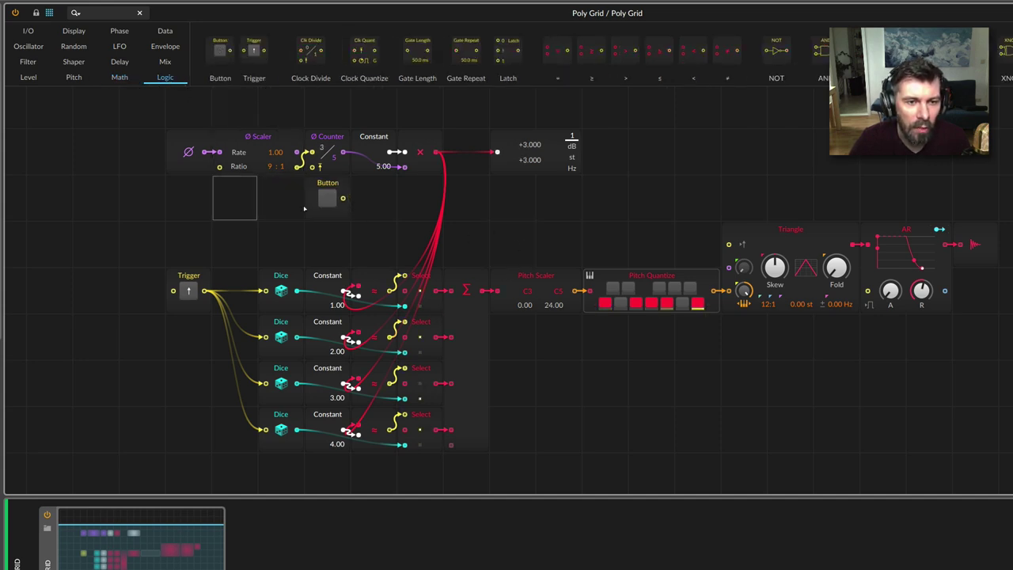
left_click_drag(236, 72, 281, 198)
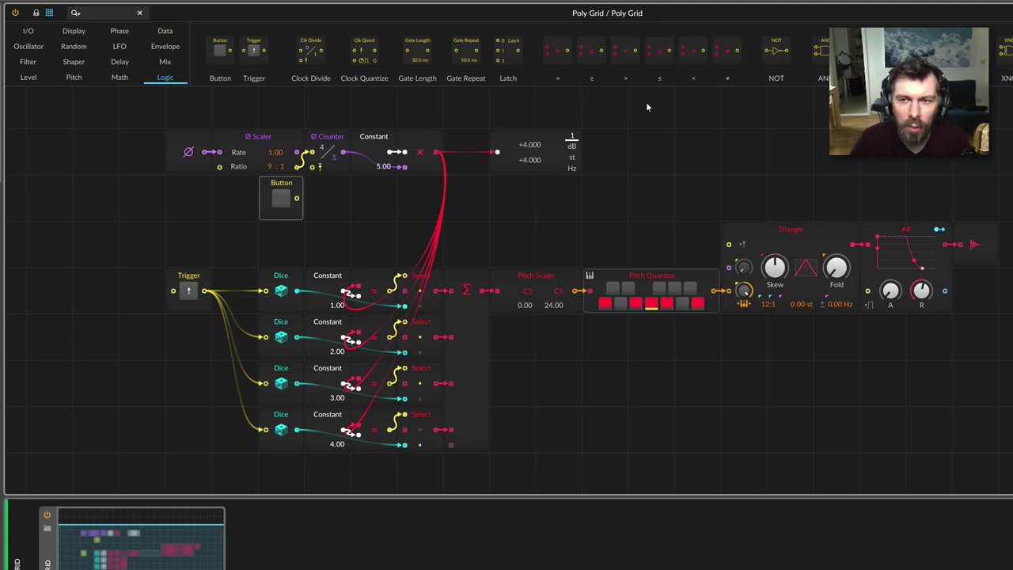
left_click_drag(799, 89, 605, 150)
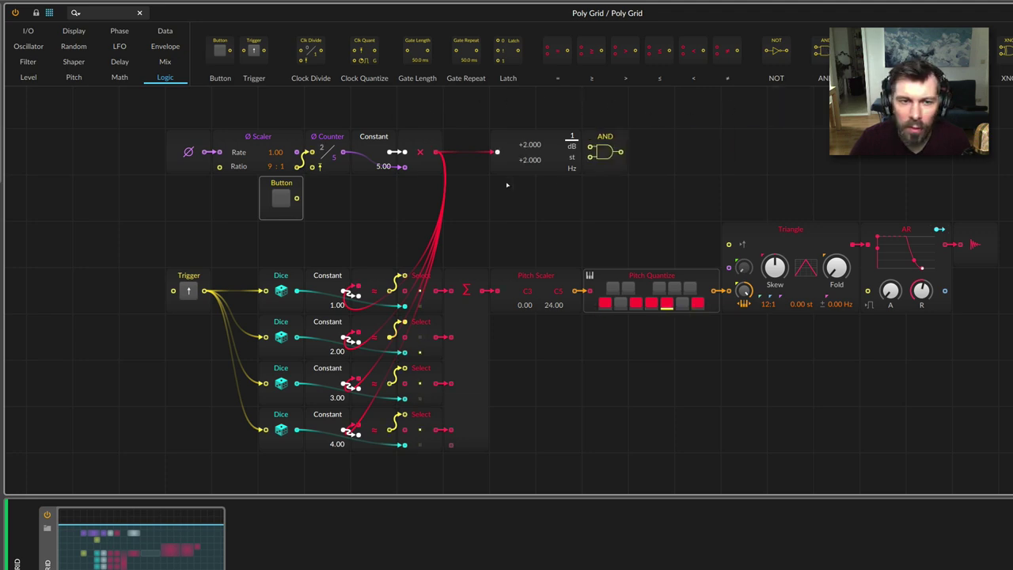
left_click_drag(507, 186, 378, 198)
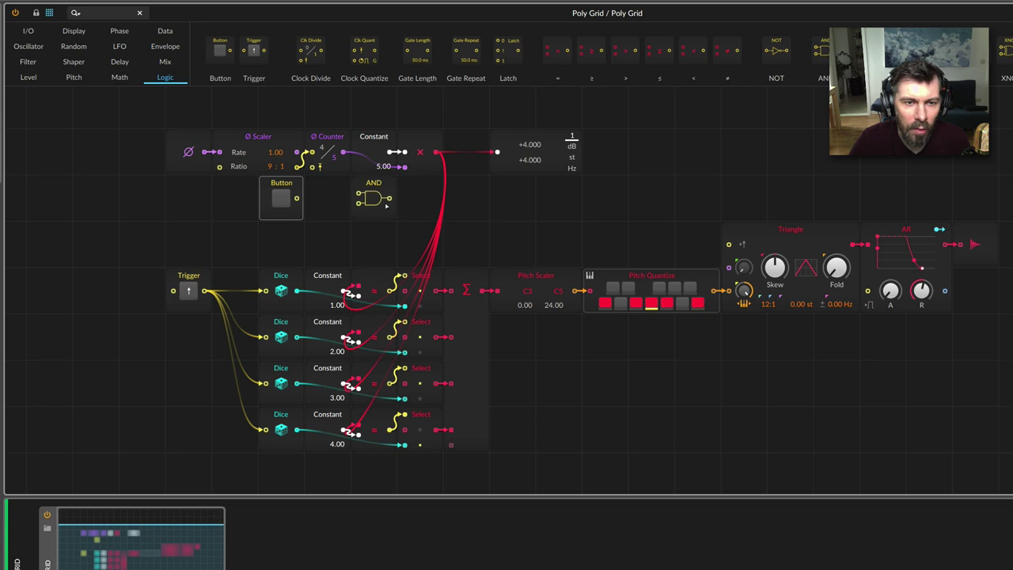
left_click_drag(285, 237, 285, 242)
- Wire the Button and Ø Counter into the AND gate and its output to the AR gate
left_click_drag(374, 198, 327, 198)
mouse_move(297, 243)
left_mouse_down()
mouse_move(312, 204)
mouse_move(311, 166)
left_mouse_up()
left_click_drag(342, 198, 868, 290)
left_click(281, 244)
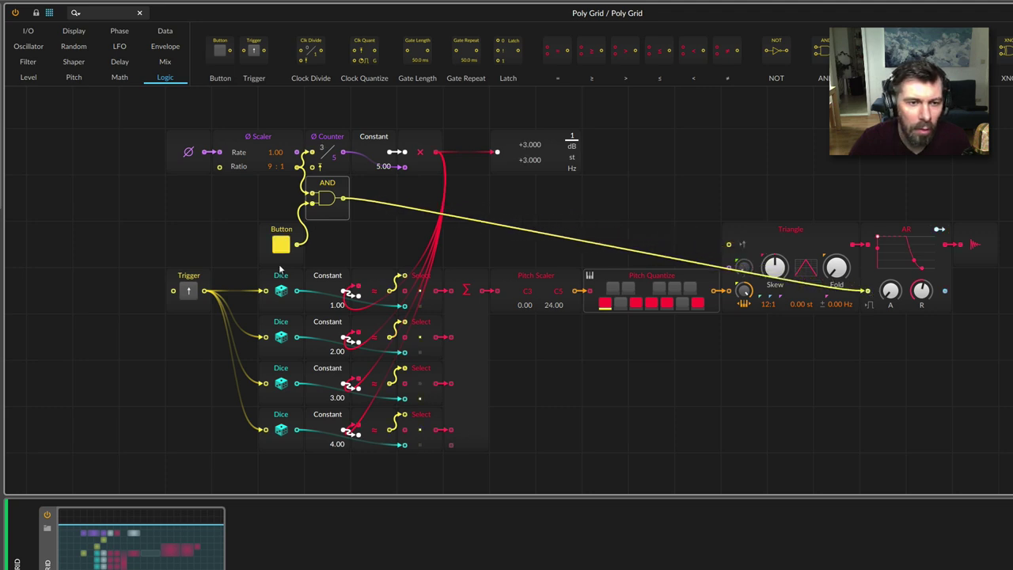
left_click(281, 245)
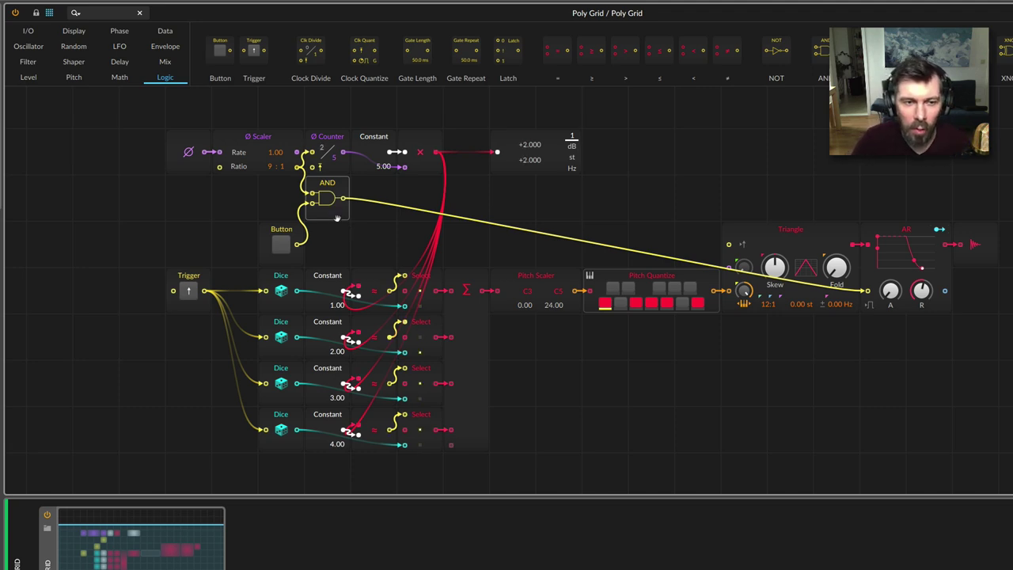
- Move the Button up beside the AND gate and test switching it on and off
left_click_drag(285, 236, 285, 204)
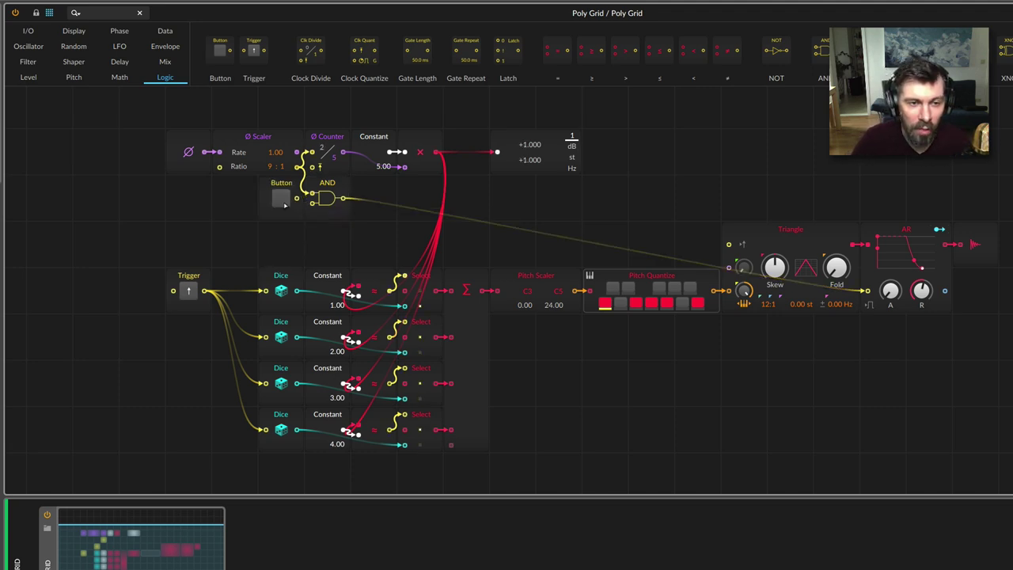
left_click(330, 214)
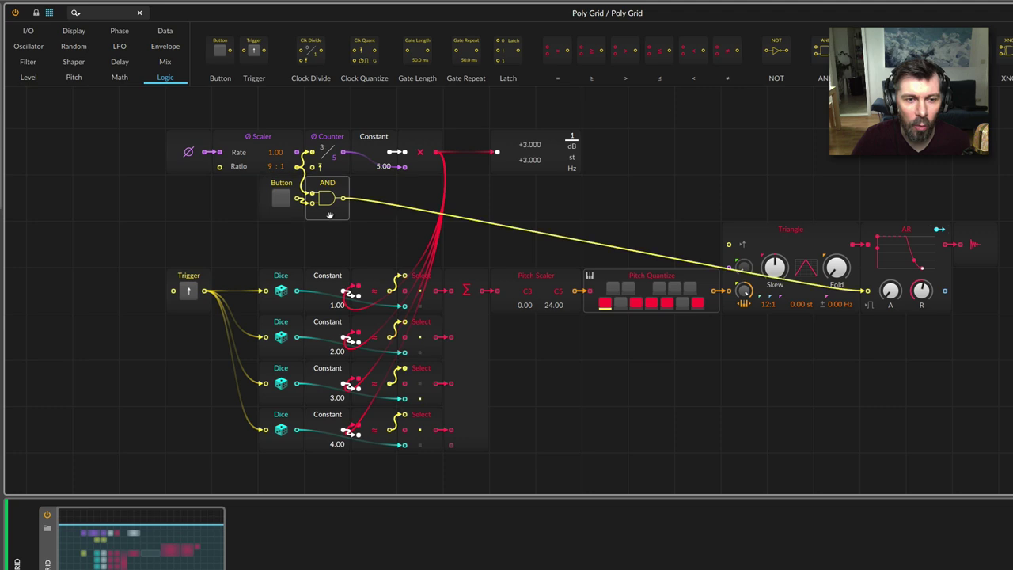
left_click(269, 138)
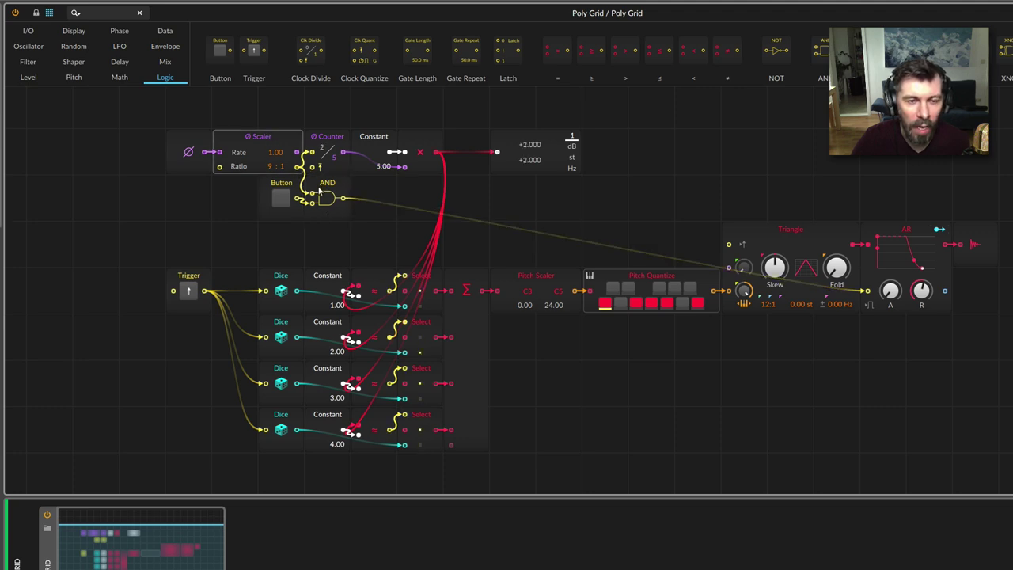
left_click(287, 203)
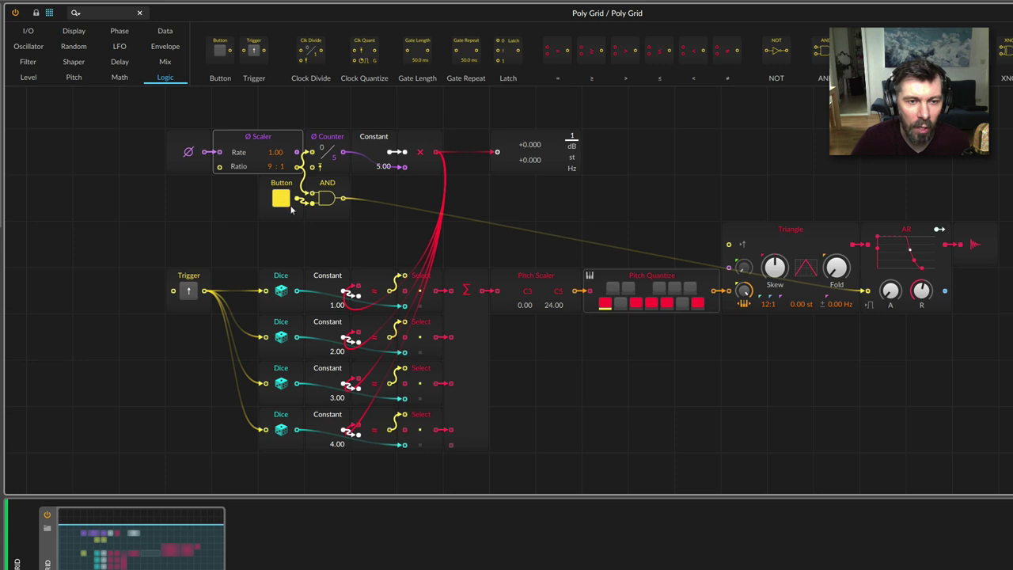
left_click(283, 204)
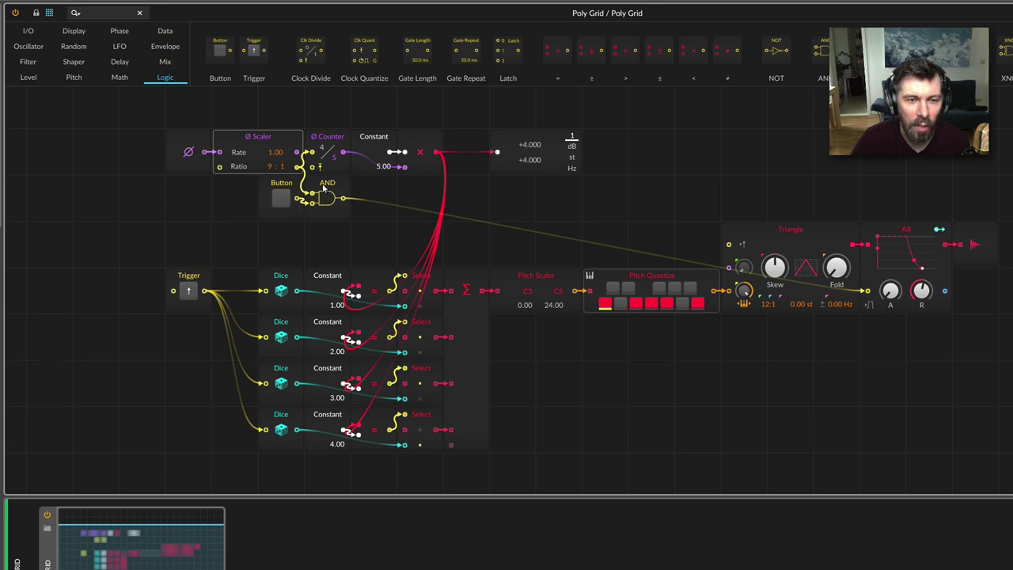
left_click(325, 188)
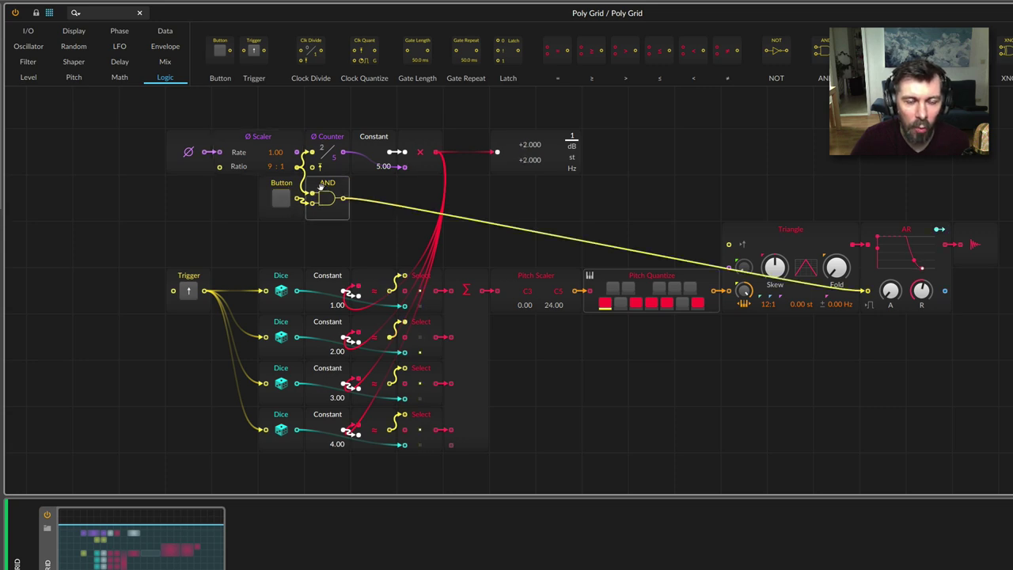
left_click(268, 202)
- Place the Button just above the Dice row and rename it 'Go'
left_click_drag(269, 225, 270, 247)
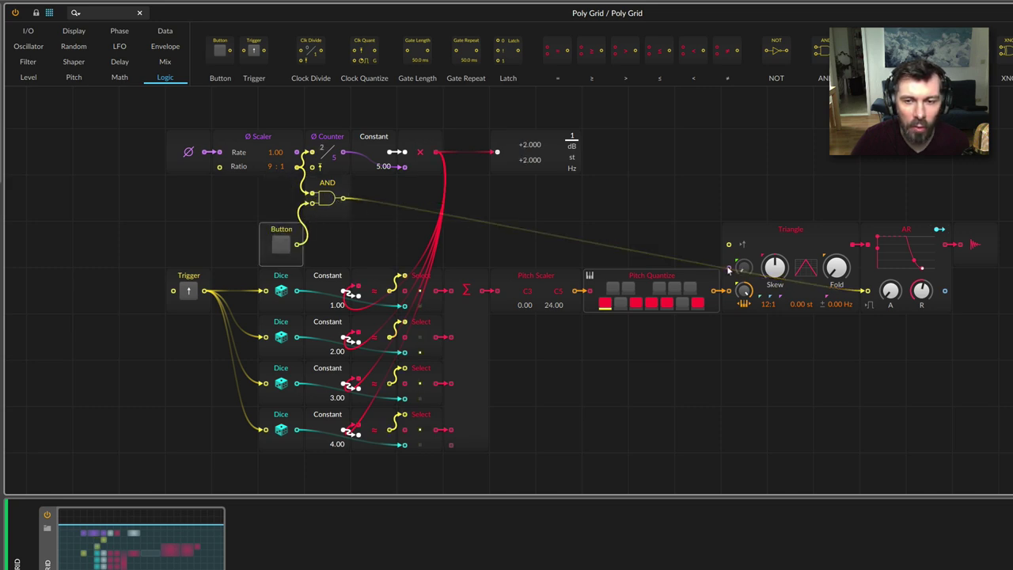
left_click(281, 245)
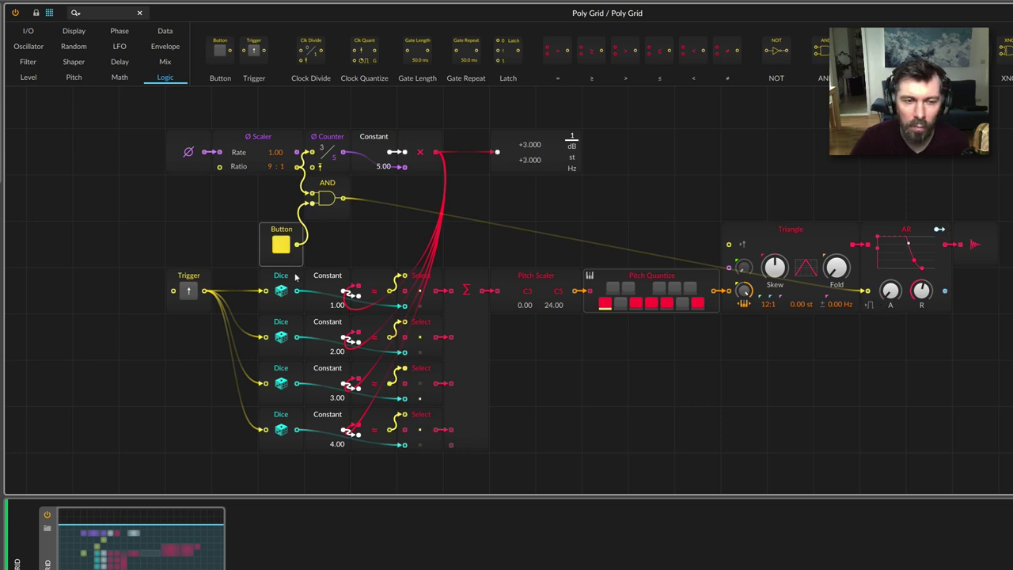
left_click(300, 255)
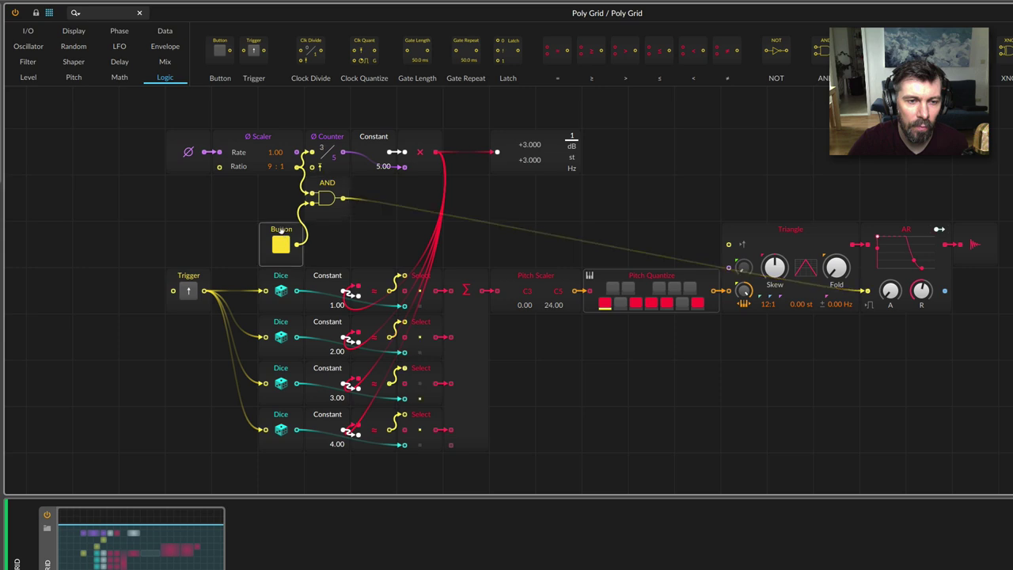
type("Go")
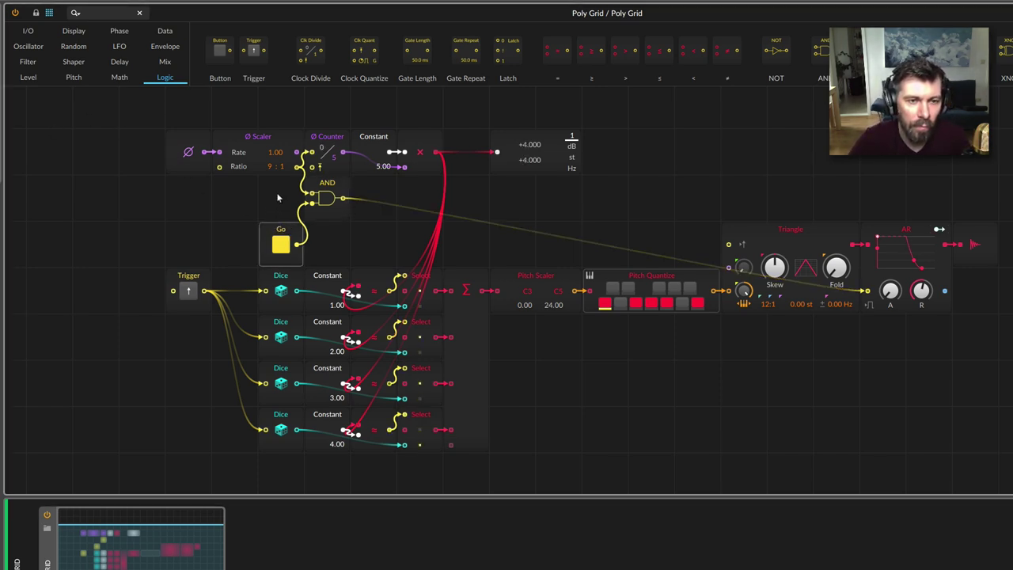
left_click(283, 246)
- Toggle the Go button on and off to test the gating, leaving it off
left_click(283, 252)
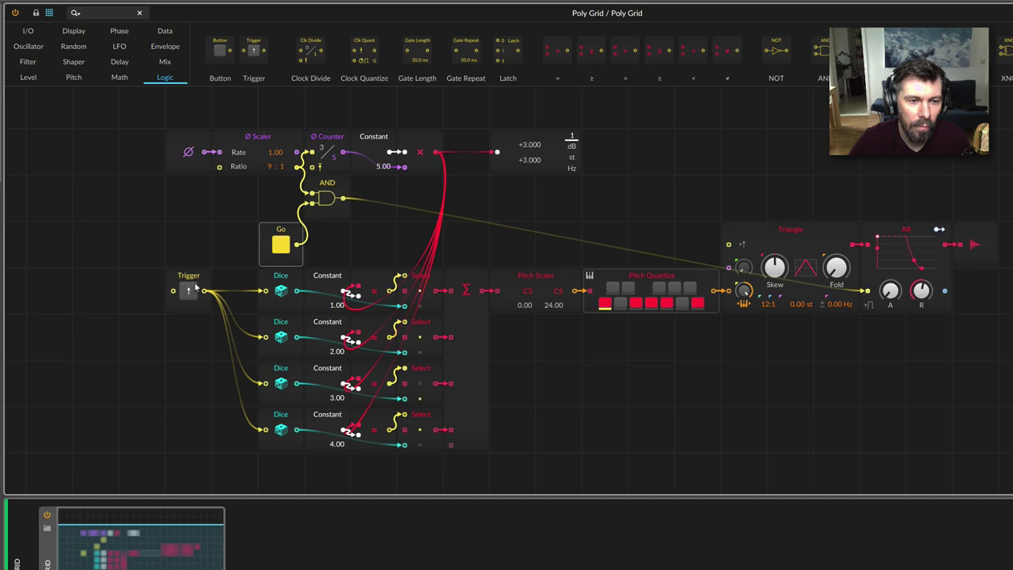
left_click(273, 252)
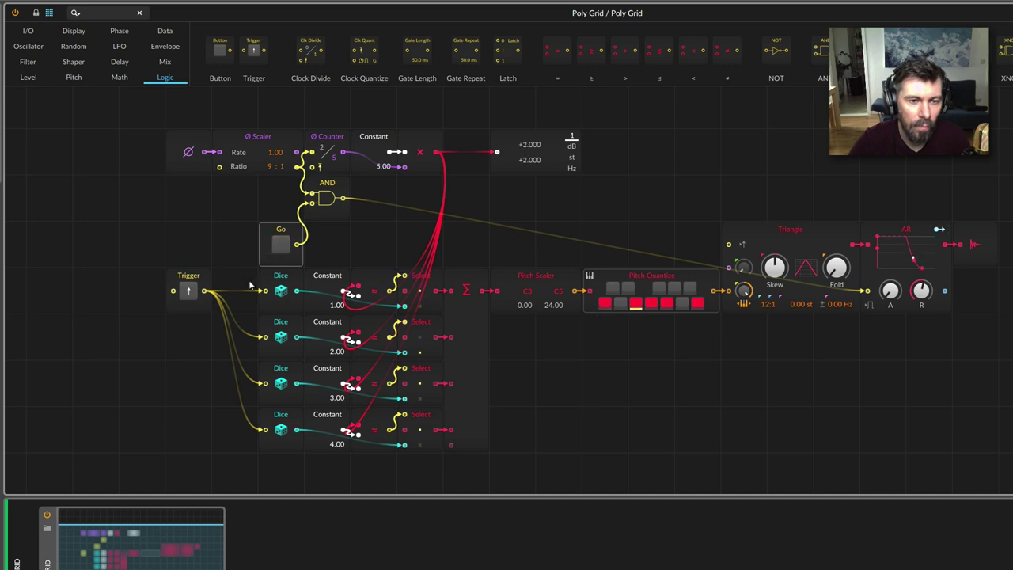
left_click(279, 247)
left_click(281, 246)
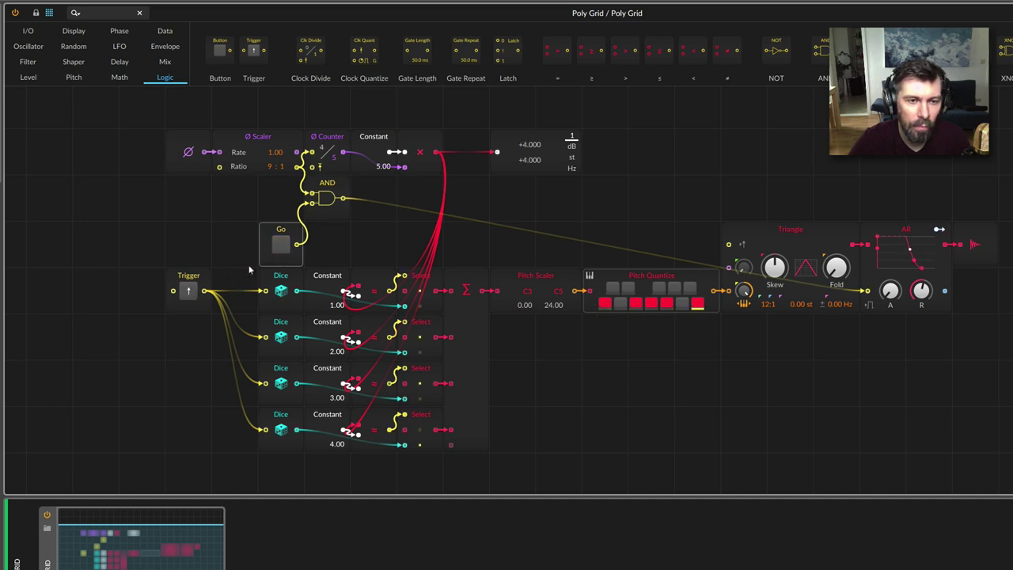
left_click(281, 247)
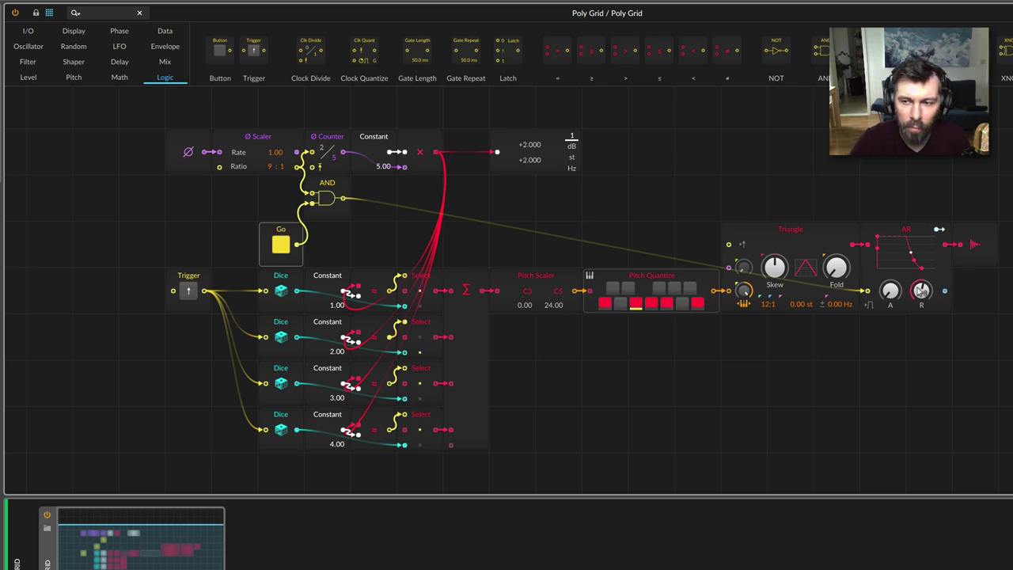
left_click(287, 248)
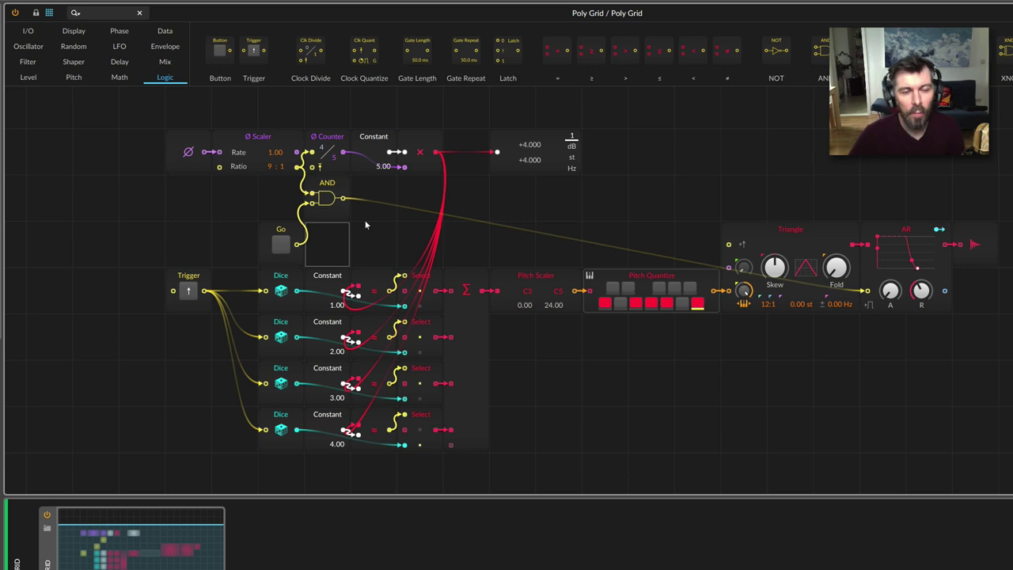
- Move the Go button up beside the AND gate's inputs and deselect it
left_click_drag(282, 237, 281, 206)
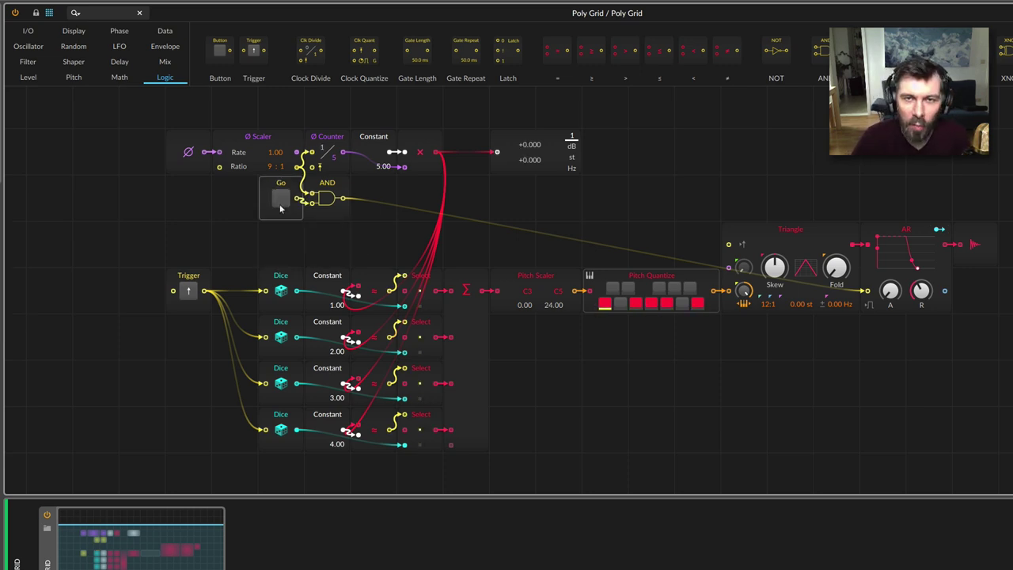
left_click(278, 198)
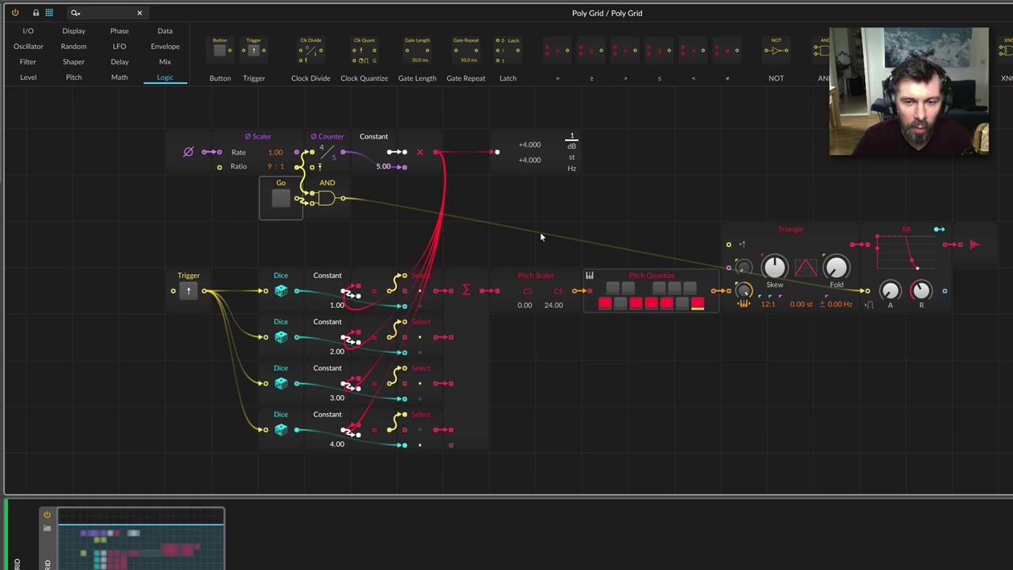
left_click_drag(257, 222, 200, 271)
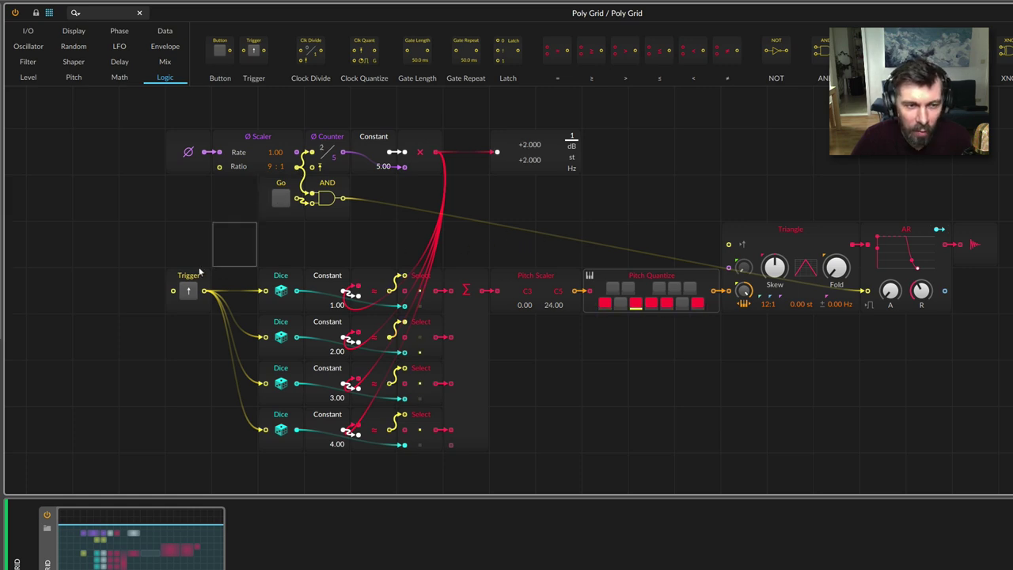
left_click_drag(148, 253, 857, 431)
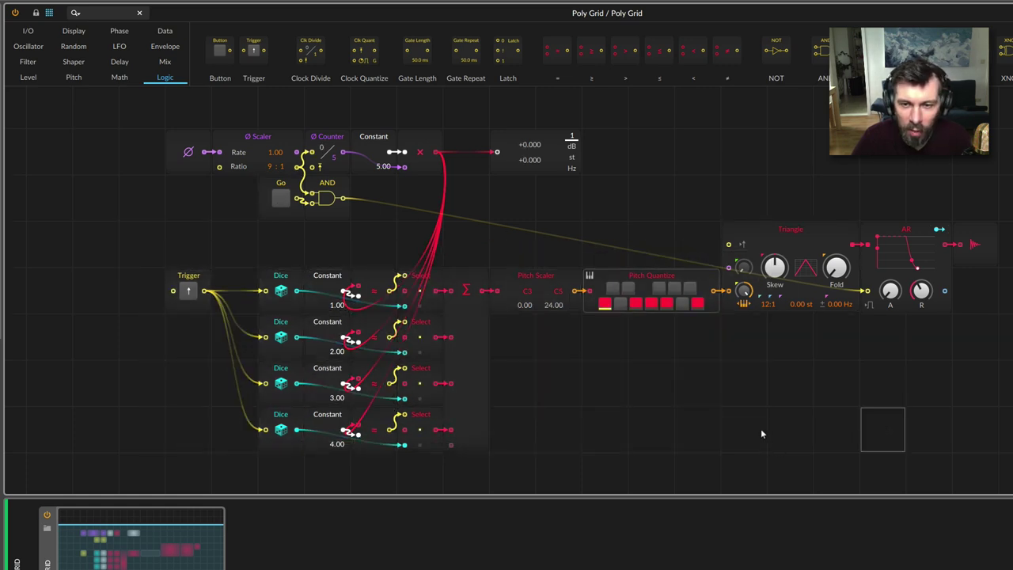